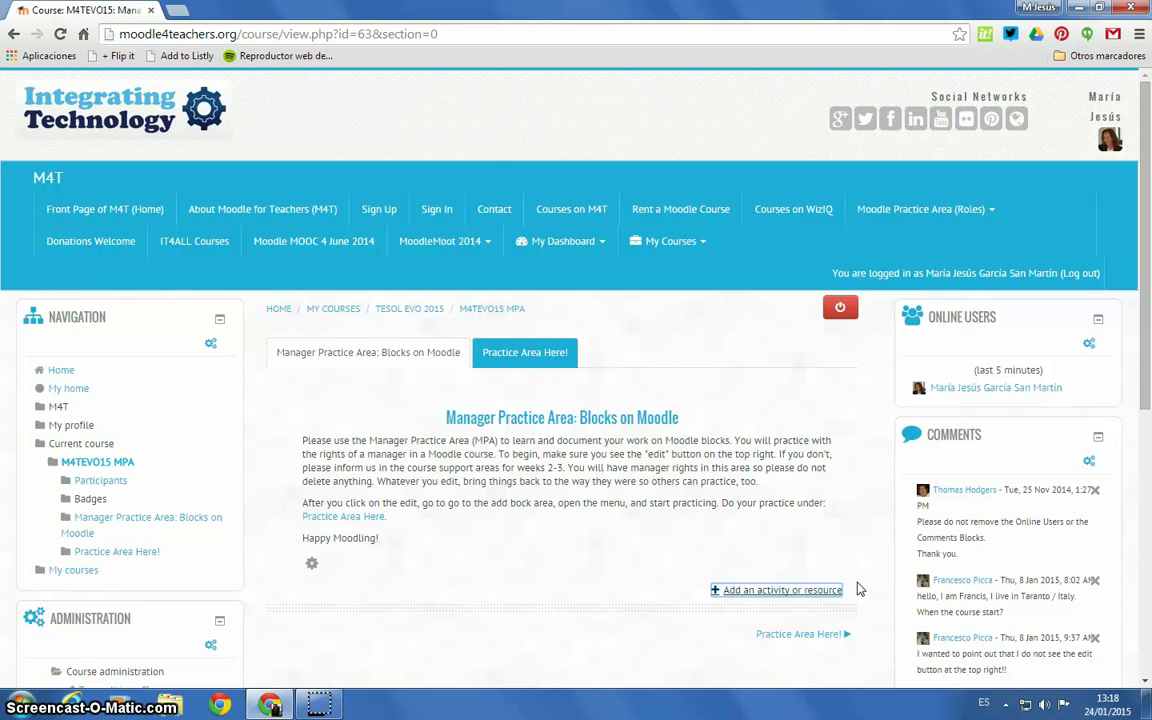
Add a new Assignment activity to the course section from the activity chooser
{"action": "left_click", "coordinate": [834, 596]}
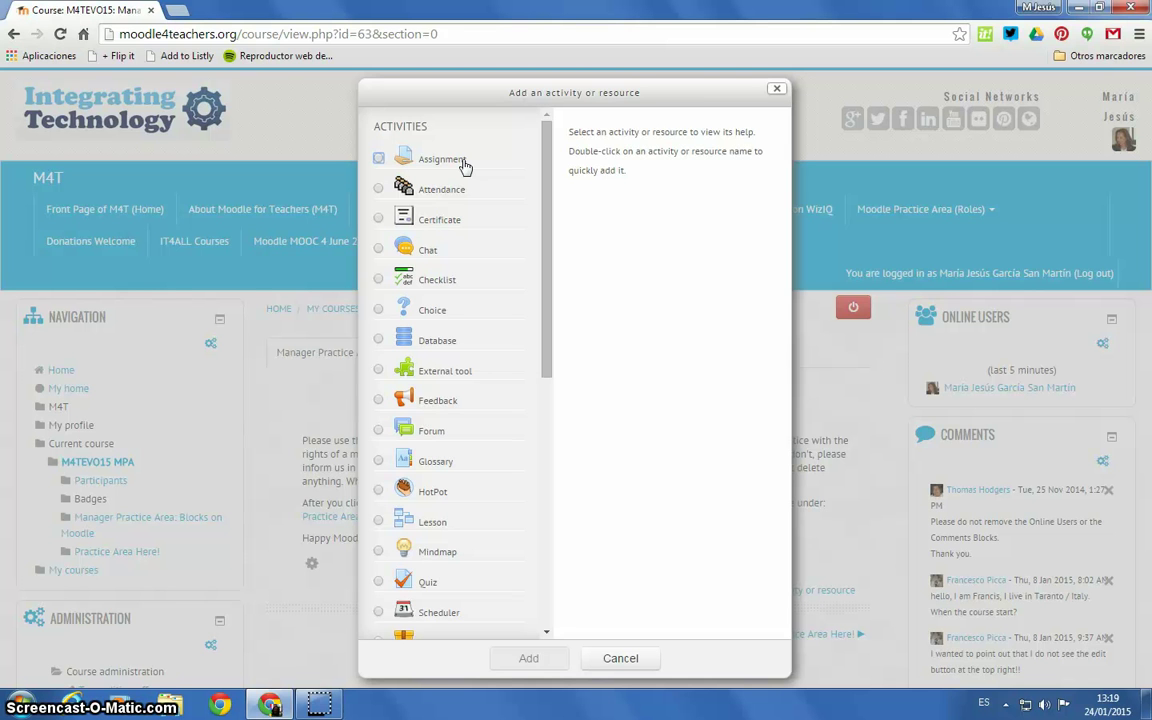
{"action": "left_click", "coordinate": [464, 163]}
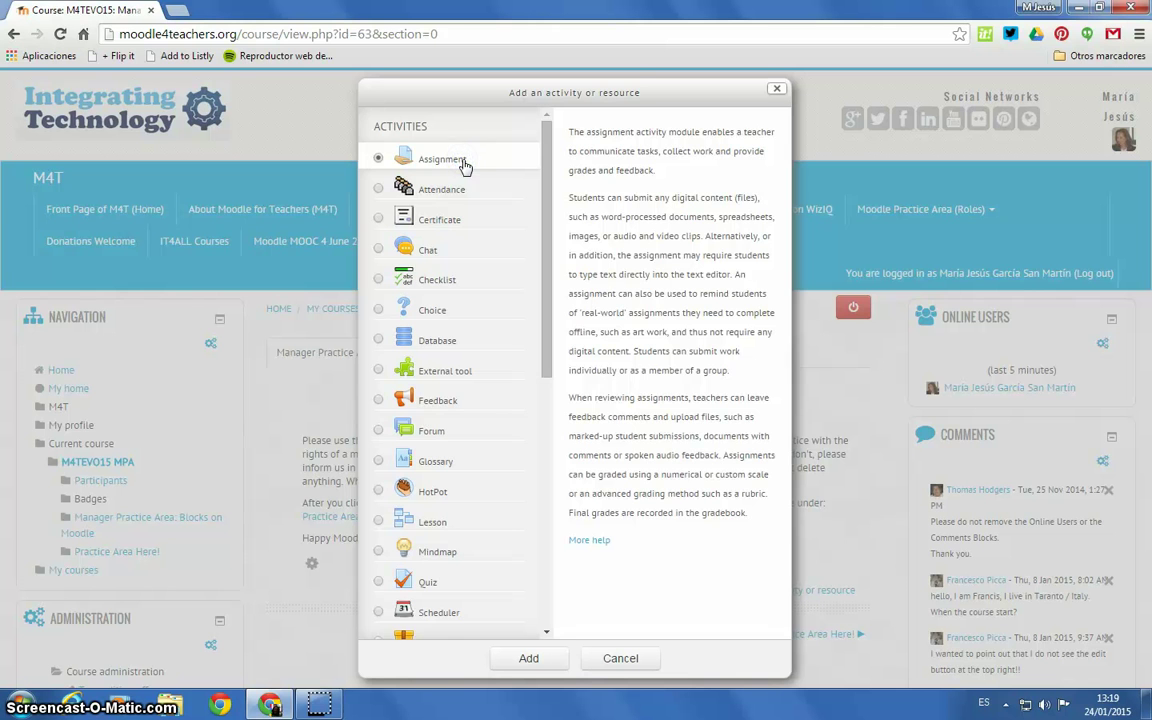
{"action": "left_click", "coordinate": [501, 661]}
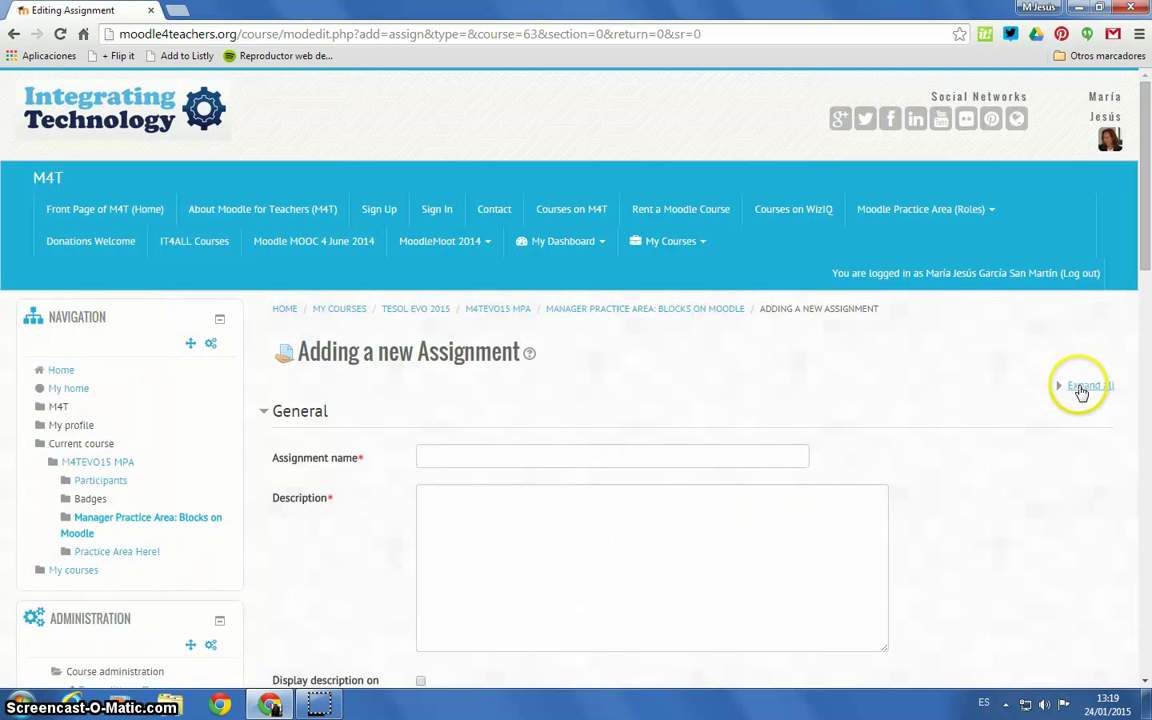
Expand all form sections and enter 'Create an avatar' as the Assignment name
{"action": "left_click", "coordinate": [1088, 386]}
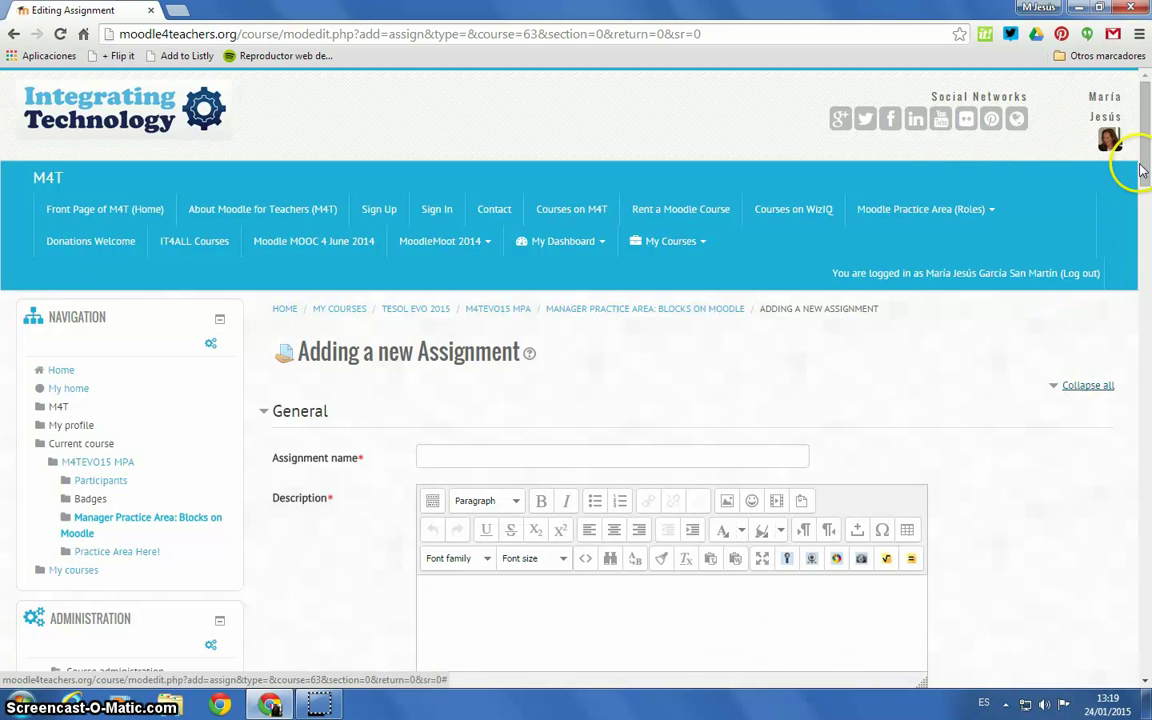
{"action": "left_click_drag", "start_coordinate": [1146, 162], "coordinate": [1146, 211]}
{"action": "left_click", "coordinate": [771, 216]}
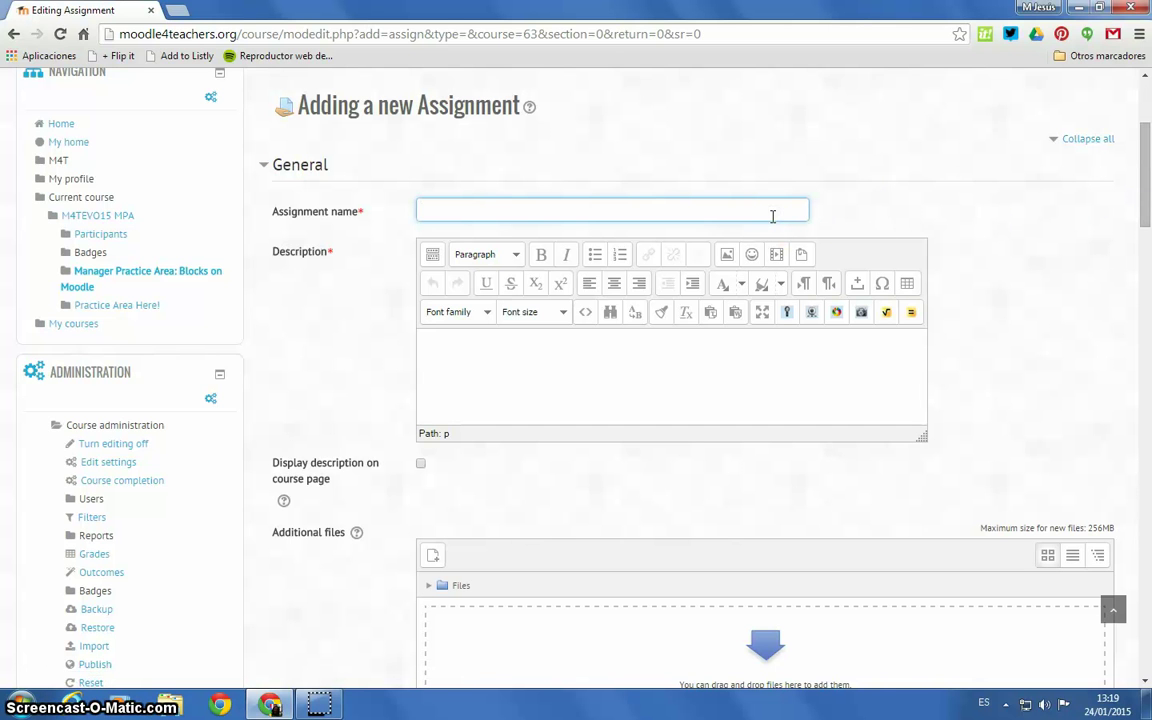
{"action": "type", "text": "Creat"}
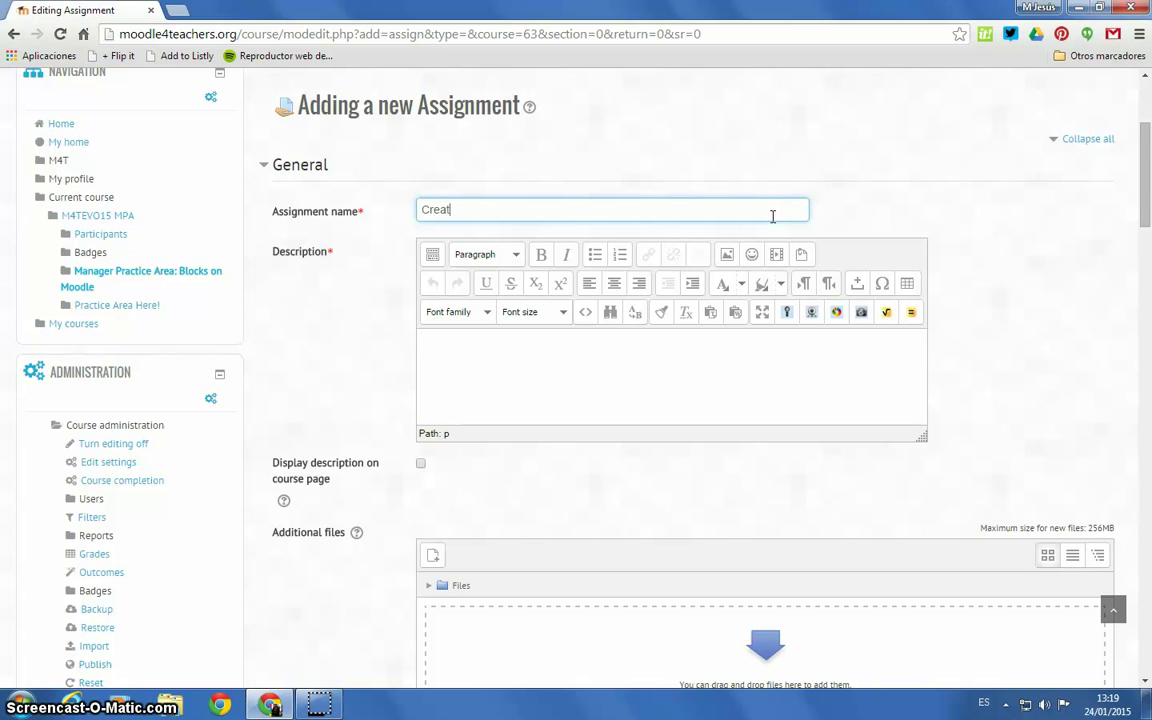
{"action": "type", "text": "e an "}
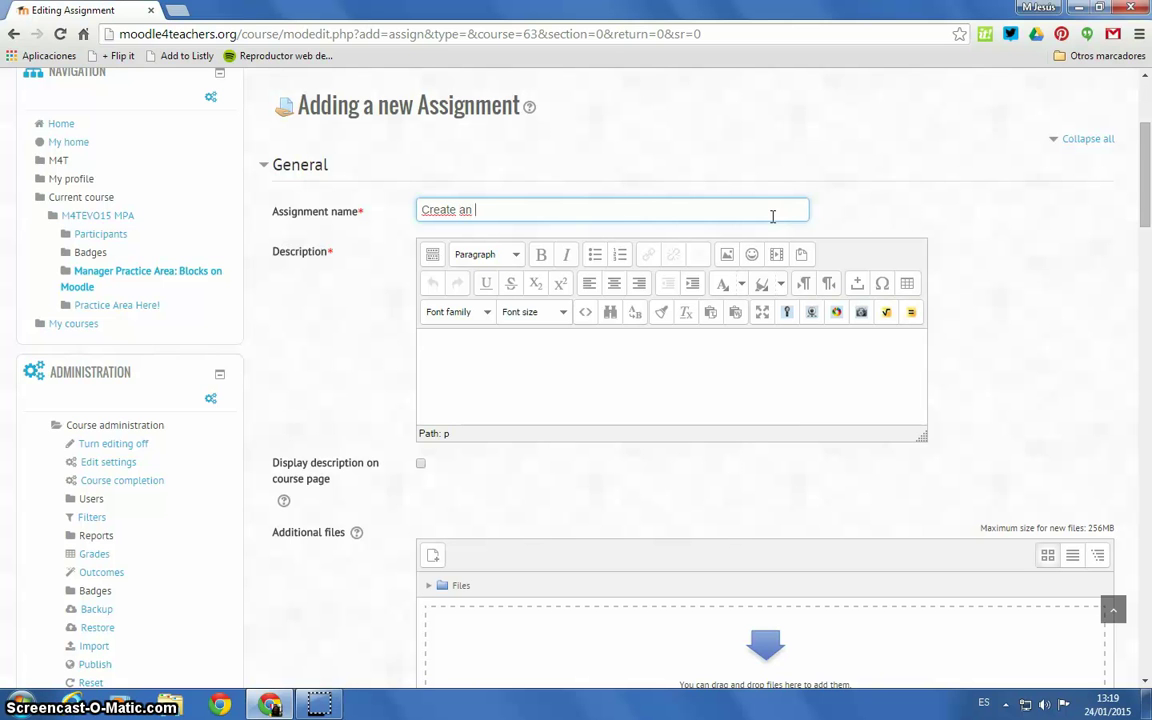
{"action": "type", "text": "avatar"}
Copy 'Create an avatar' into the Description editor
{"action": "left_click_drag", "start_coordinate": [510, 209], "coordinate": [404, 210]}
{"action": "key", "text": "ctrl+c"}
{"action": "left_click", "coordinate": [448, 350]}
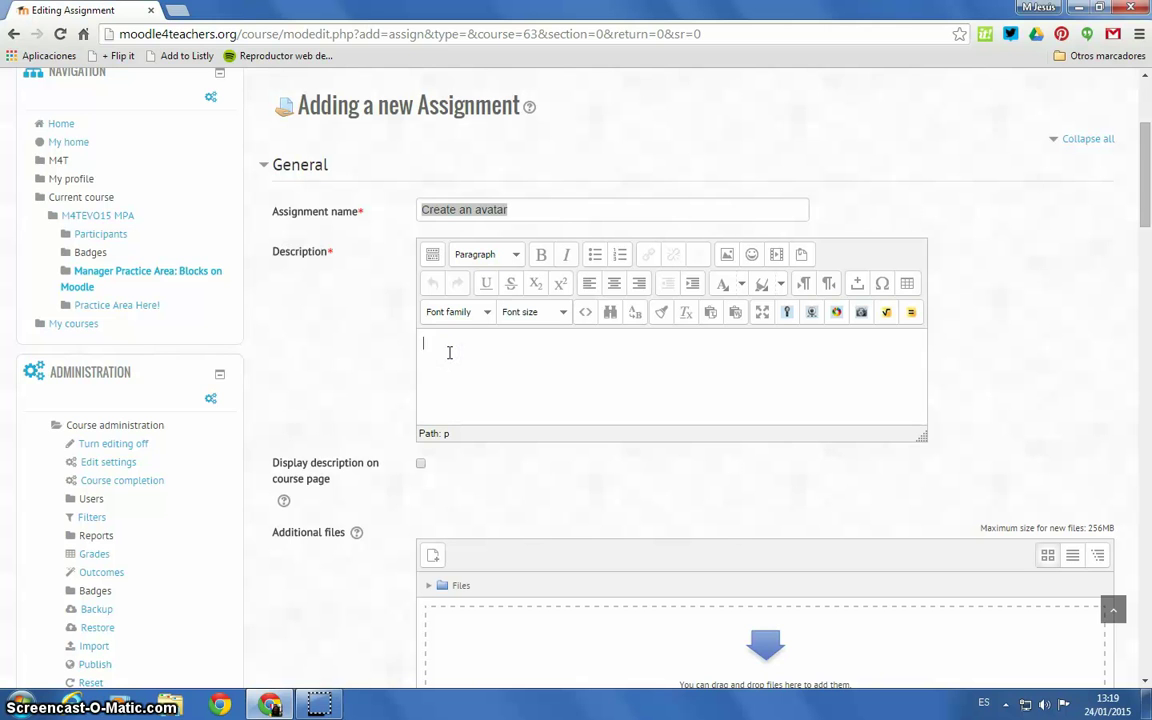
{"action": "key", "text": "ctrl+v"}
{"action": "left_click", "coordinate": [449, 348]}
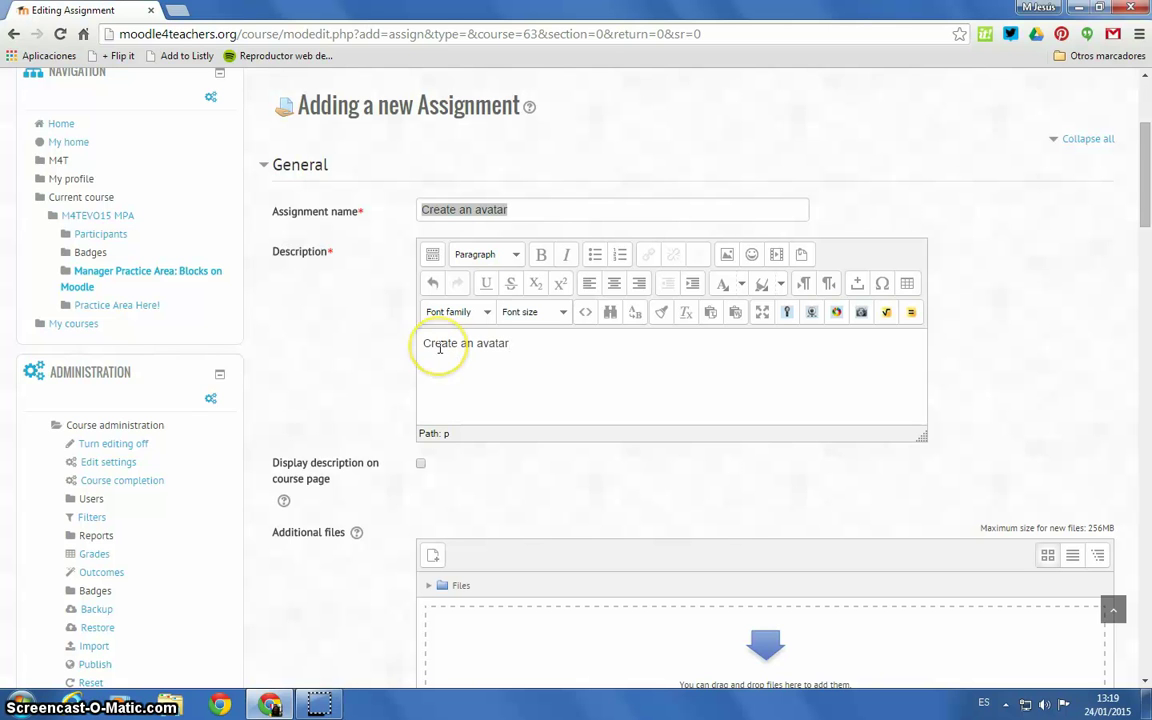
{"action": "left_click", "coordinate": [998, 395]}
{"action": "scroll", "coordinate": [1025, 398], "scroll_direction": "down", "scroll_amount": 3}
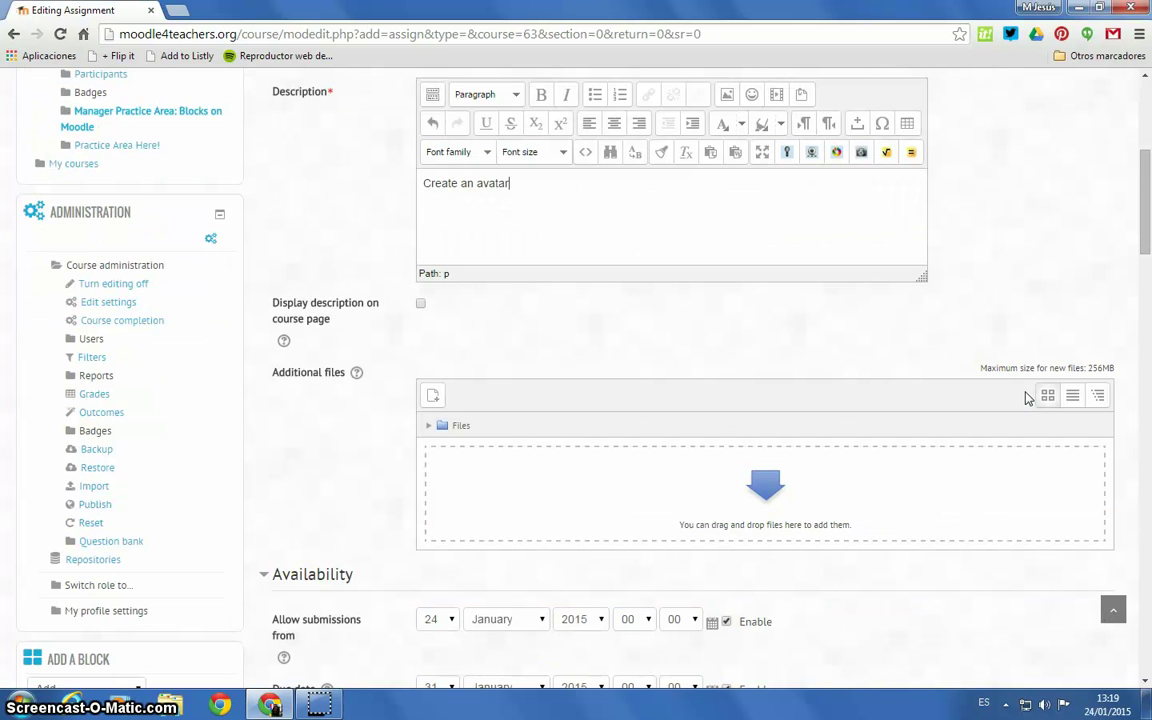
{"action": "scroll", "coordinate": [1025, 398], "scroll_direction": "down", "scroll_amount": 2}
{"action": "scroll", "coordinate": [1025, 398], "scroll_direction": "down", "scroll_amount": 3}
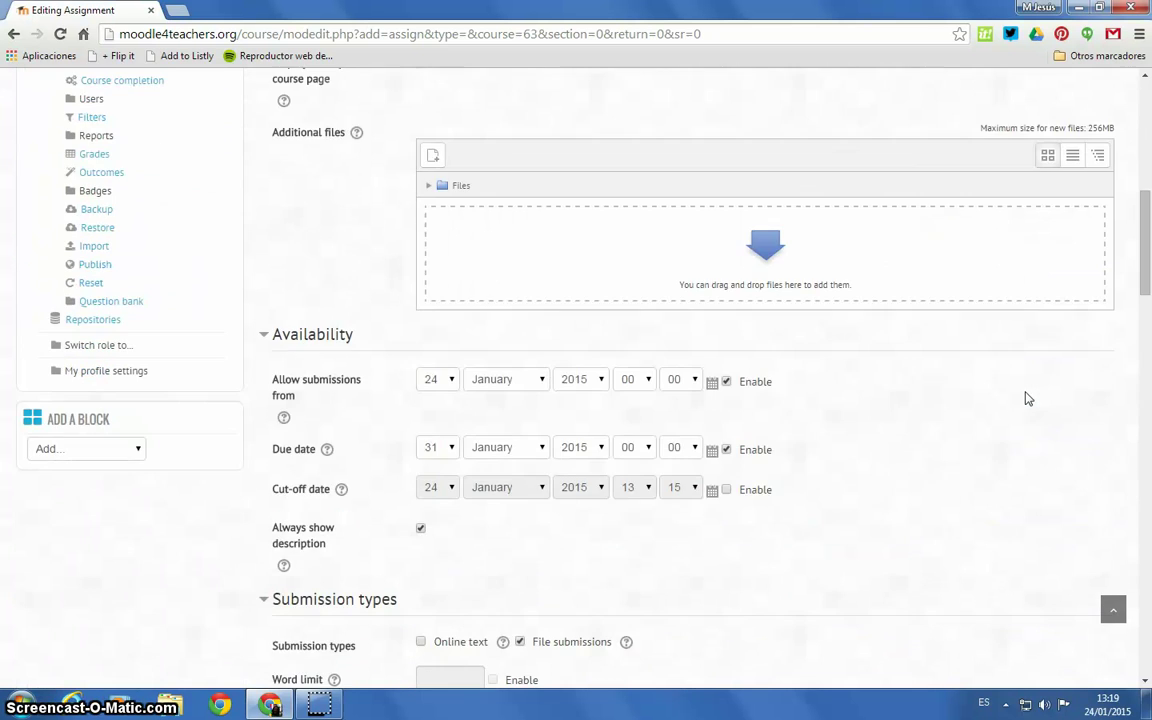
{"action": "scroll", "coordinate": [1025, 398], "scroll_direction": "down", "scroll_amount": 1}
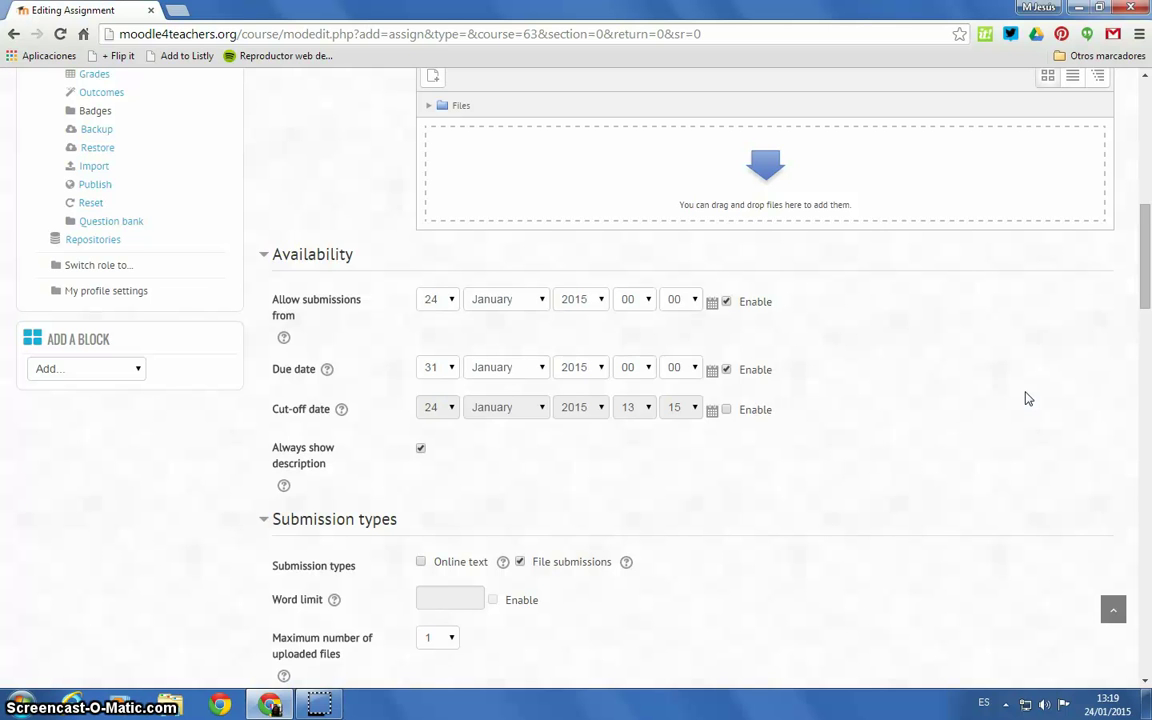
{"action": "left_click", "coordinate": [728, 304]}
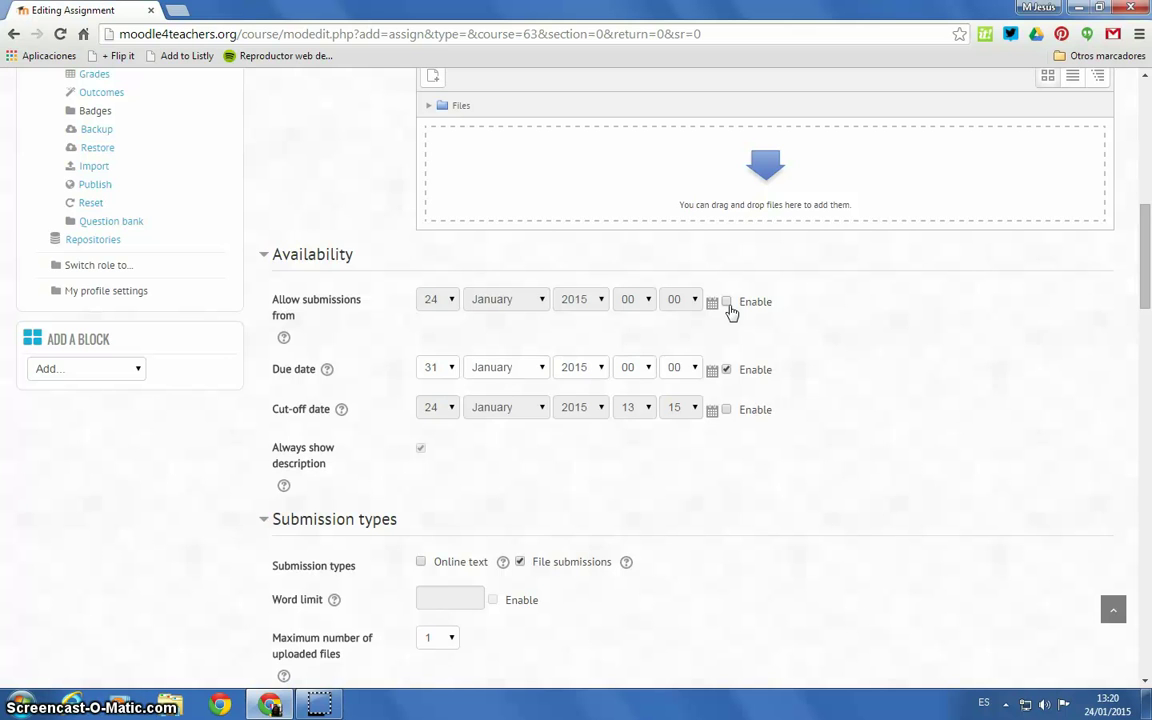
{"action": "left_click", "coordinate": [728, 304]}
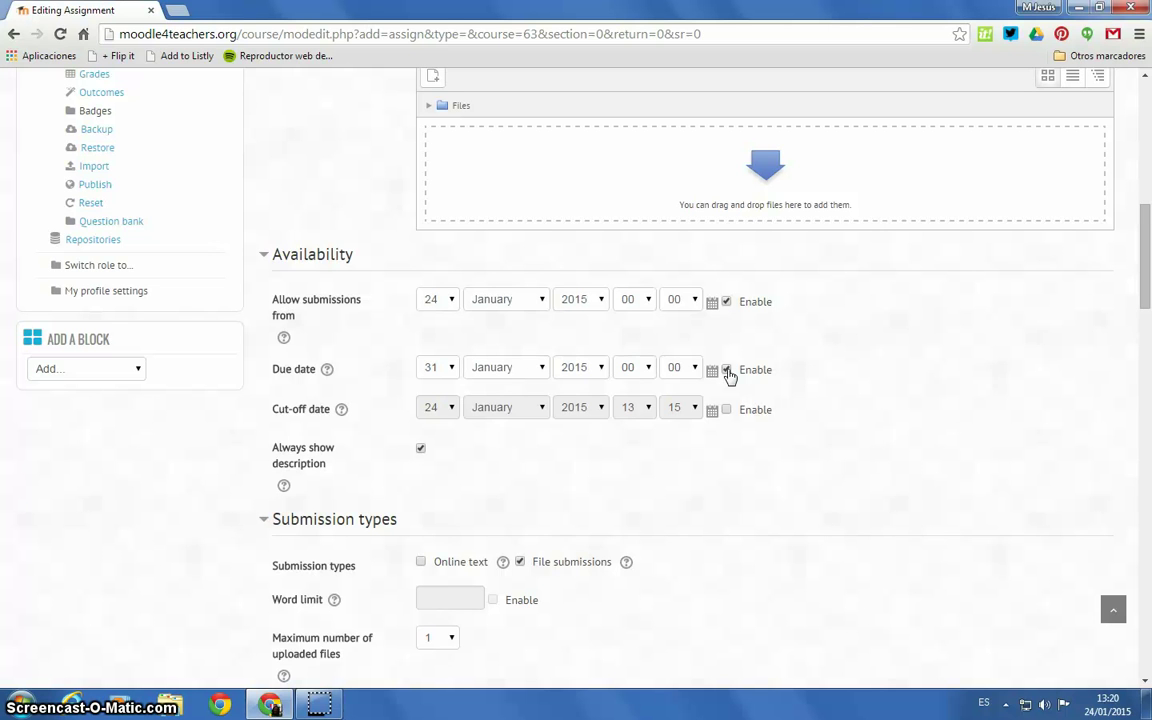
{"action": "left_click", "coordinate": [727, 370]}
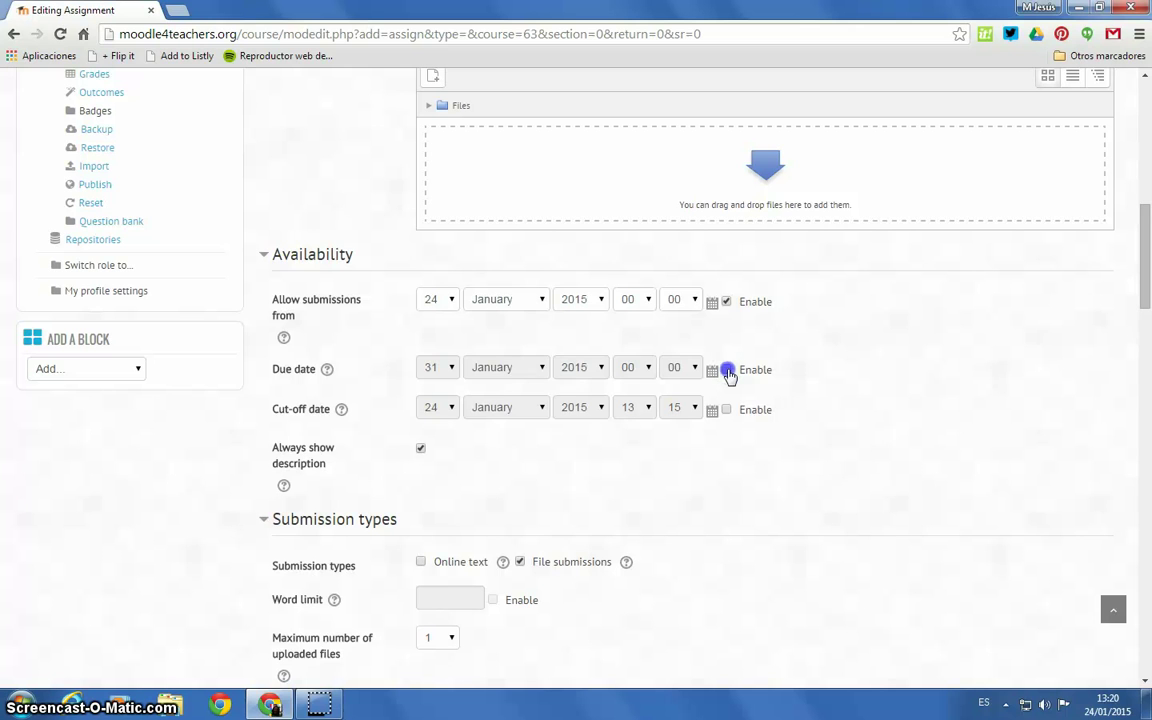
{"action": "left_click", "coordinate": [727, 370]}
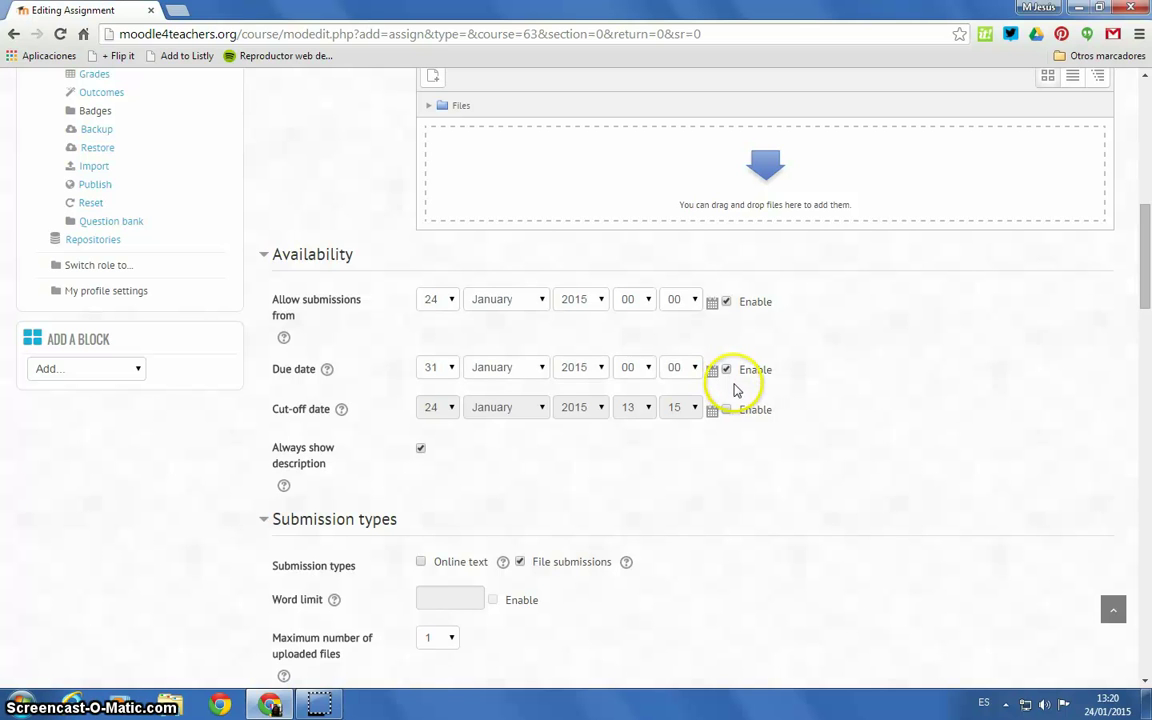
{"action": "left_click", "coordinate": [727, 410]}
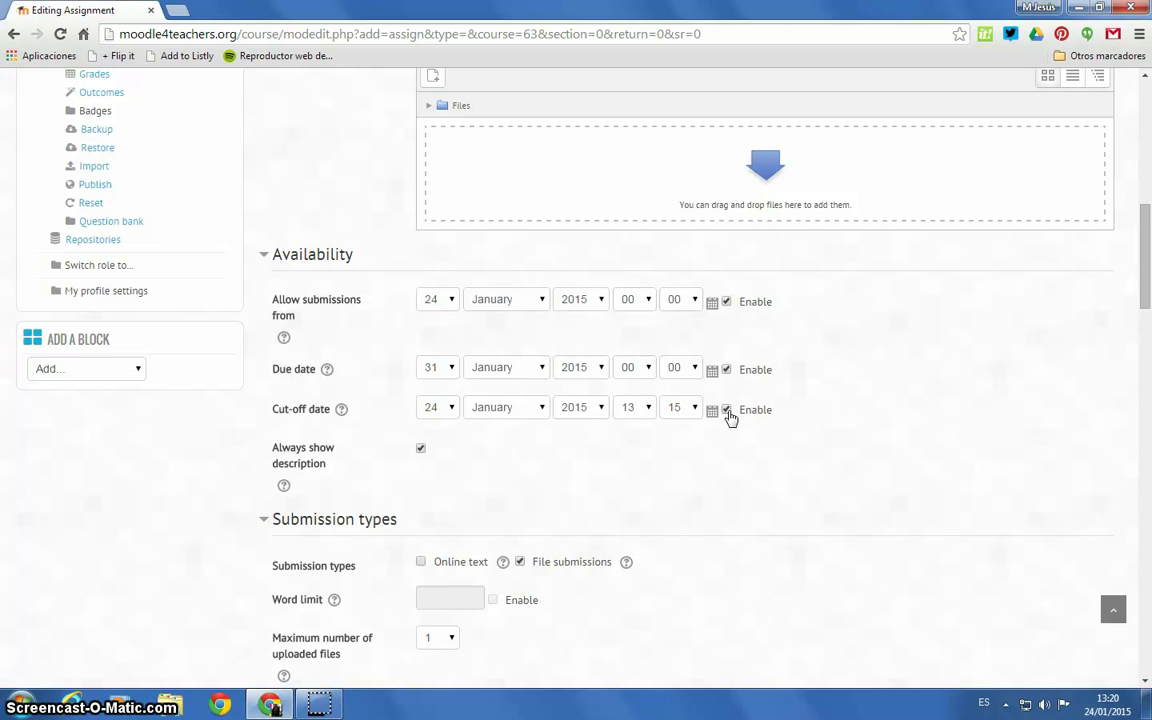
{"action": "left_click", "coordinate": [728, 412]}
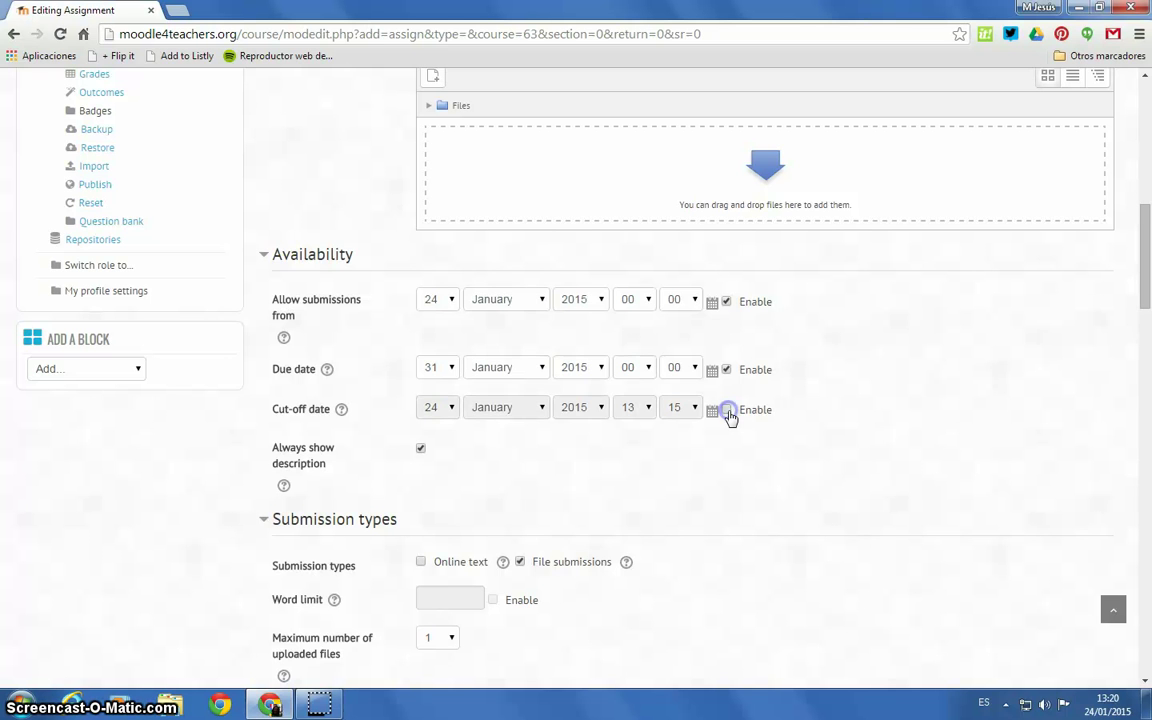
Enable Online text submissions while keeping File submissions allowed
{"action": "scroll", "coordinate": [770, 414], "scroll_direction": "down", "scroll_amount": 2}
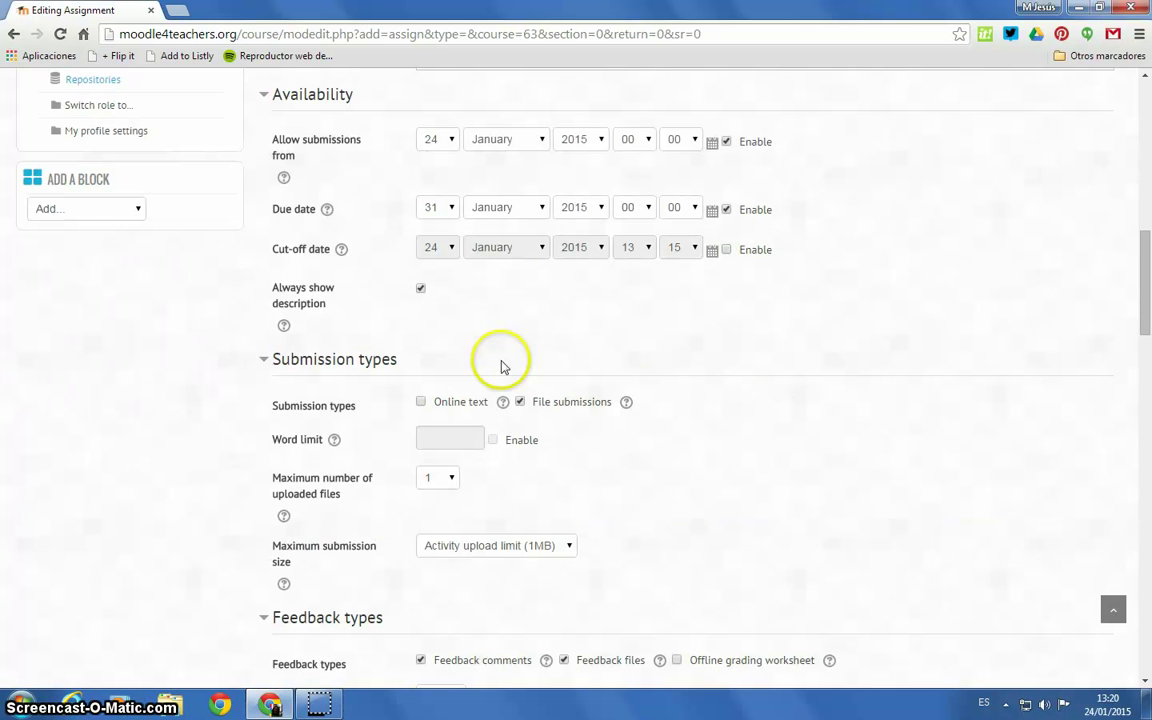
{"action": "left_click", "coordinate": [421, 291]}
{"action": "left_click", "coordinate": [421, 291]}
{"action": "scroll", "coordinate": [841, 414], "scroll_direction": "down", "scroll_amount": 2}
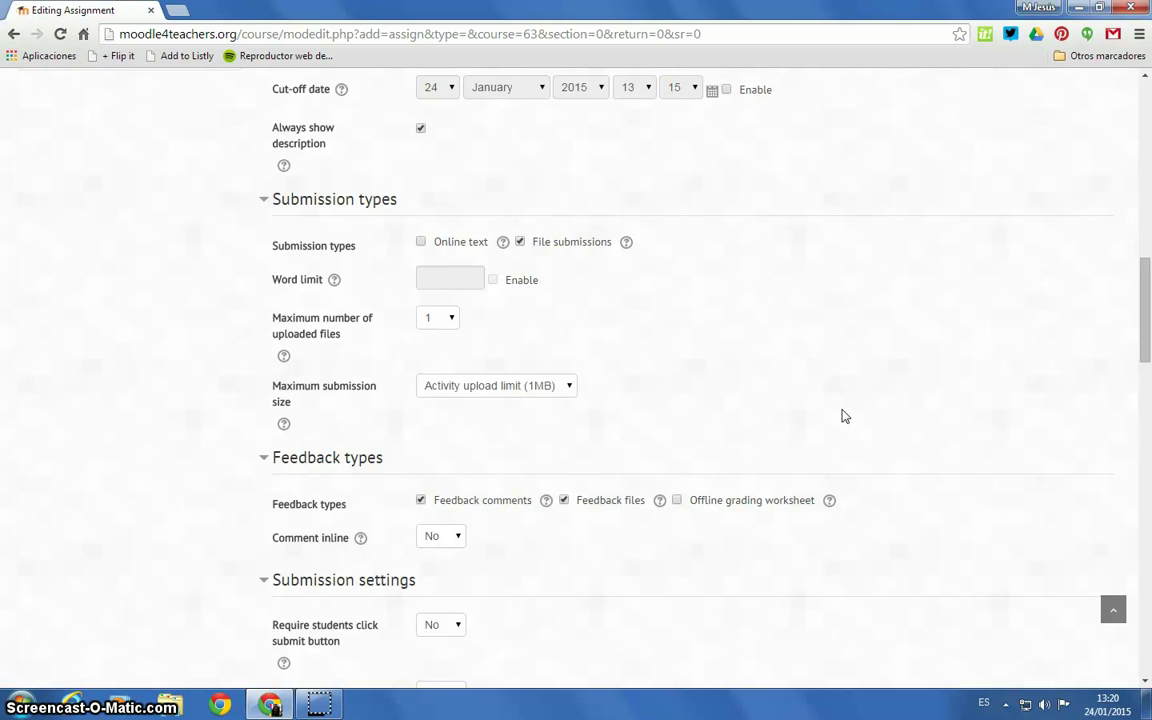
{"action": "left_click", "coordinate": [421, 243]}
{"action": "left_click", "coordinate": [521, 243]}
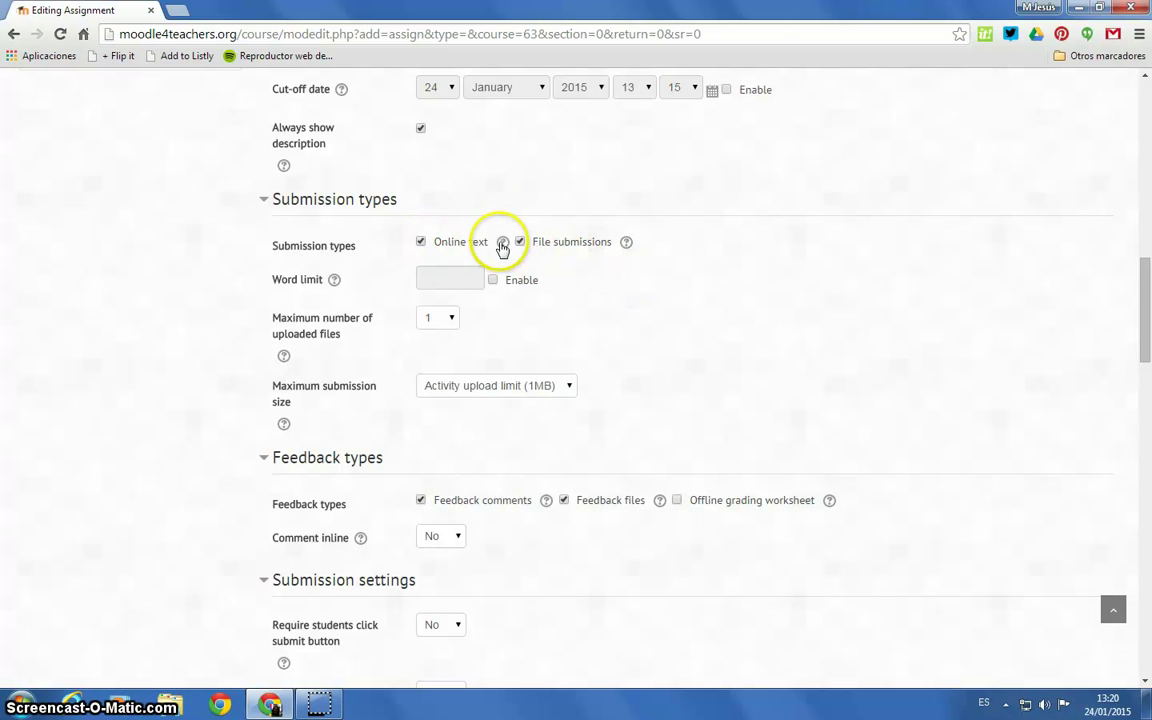
{"action": "left_click", "coordinate": [562, 280]}
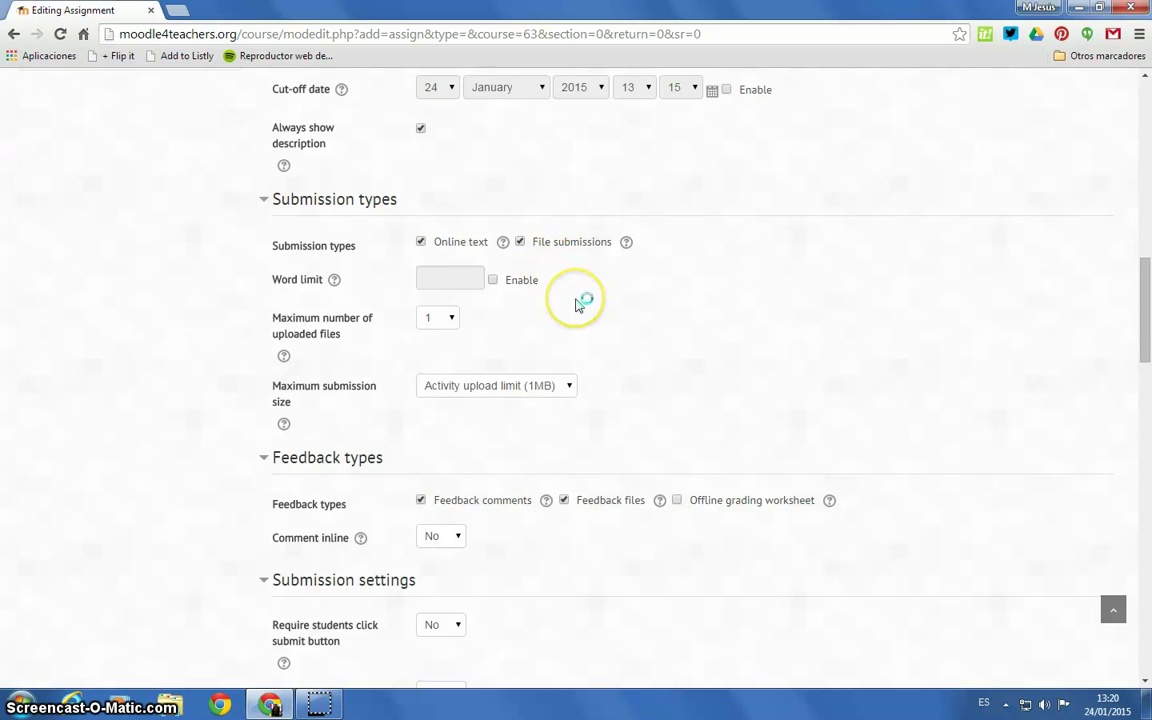
{"action": "scroll", "coordinate": [578, 303], "scroll_direction": "down", "scroll_amount": 1}
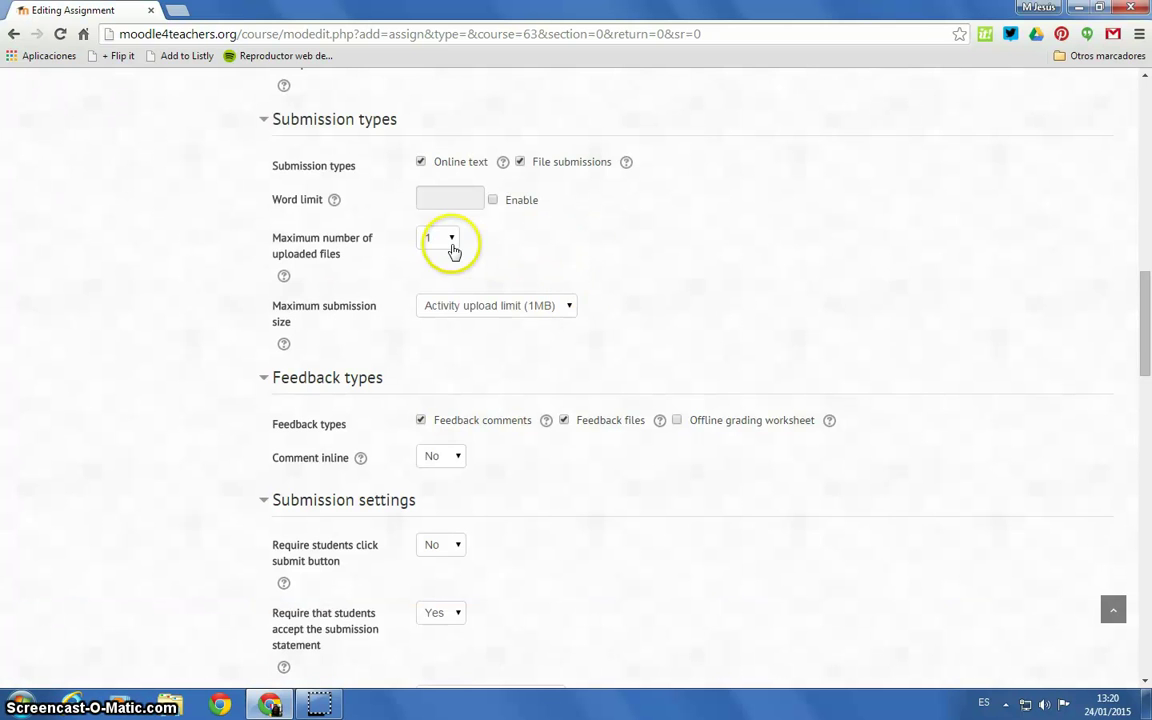
Keep maximum uploaded files at 1 and maximum submission size at the 1MB limit
{"action": "left_click", "coordinate": [452, 246]}
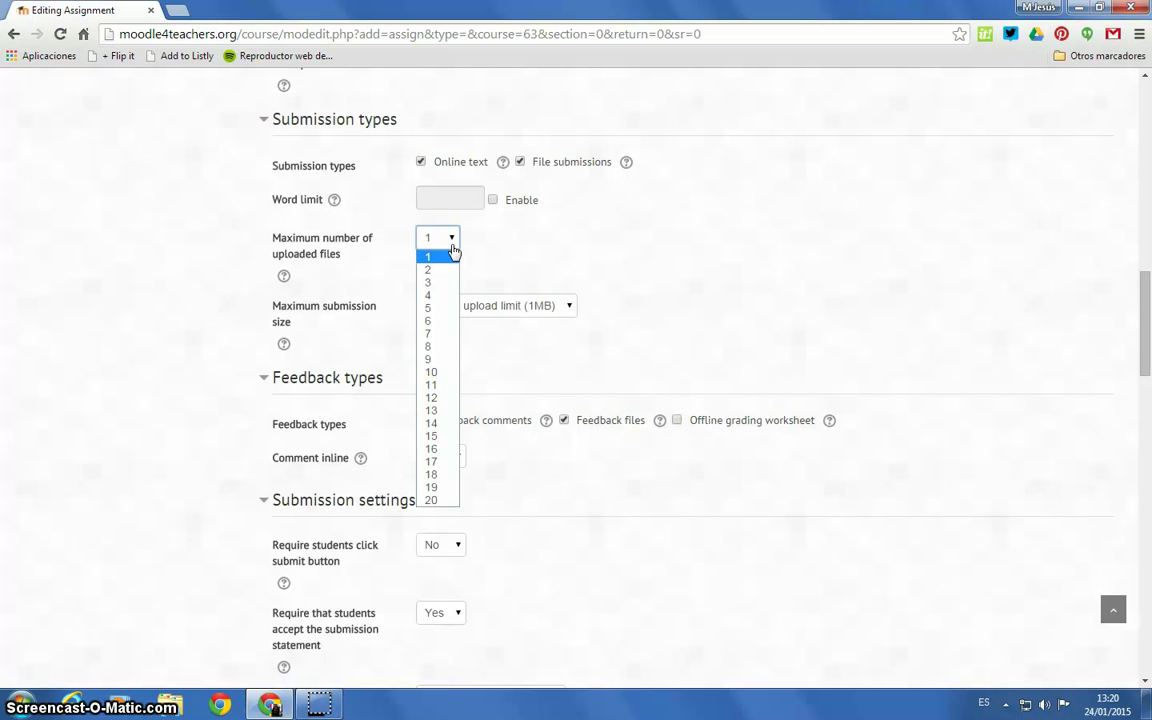
{"action": "left_click", "coordinate": [453, 249]}
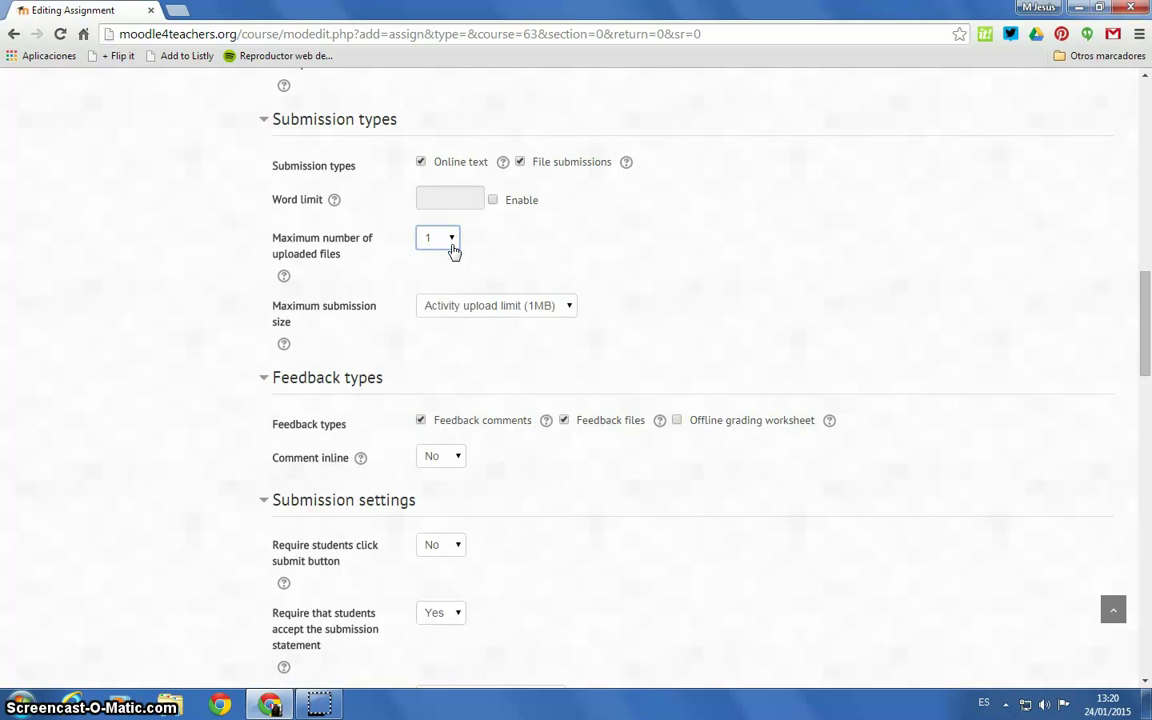
{"action": "scroll", "coordinate": [745, 267], "scroll_direction": "down", "scroll_amount": 1}
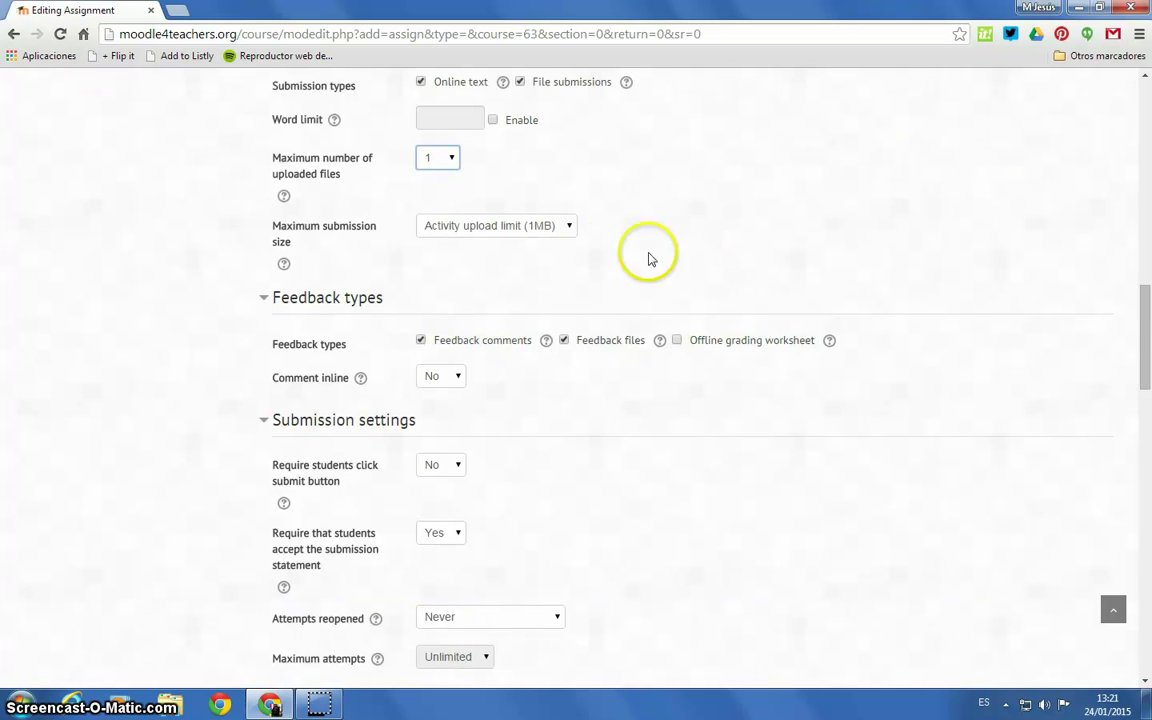
{"action": "left_click", "coordinate": [570, 229]}
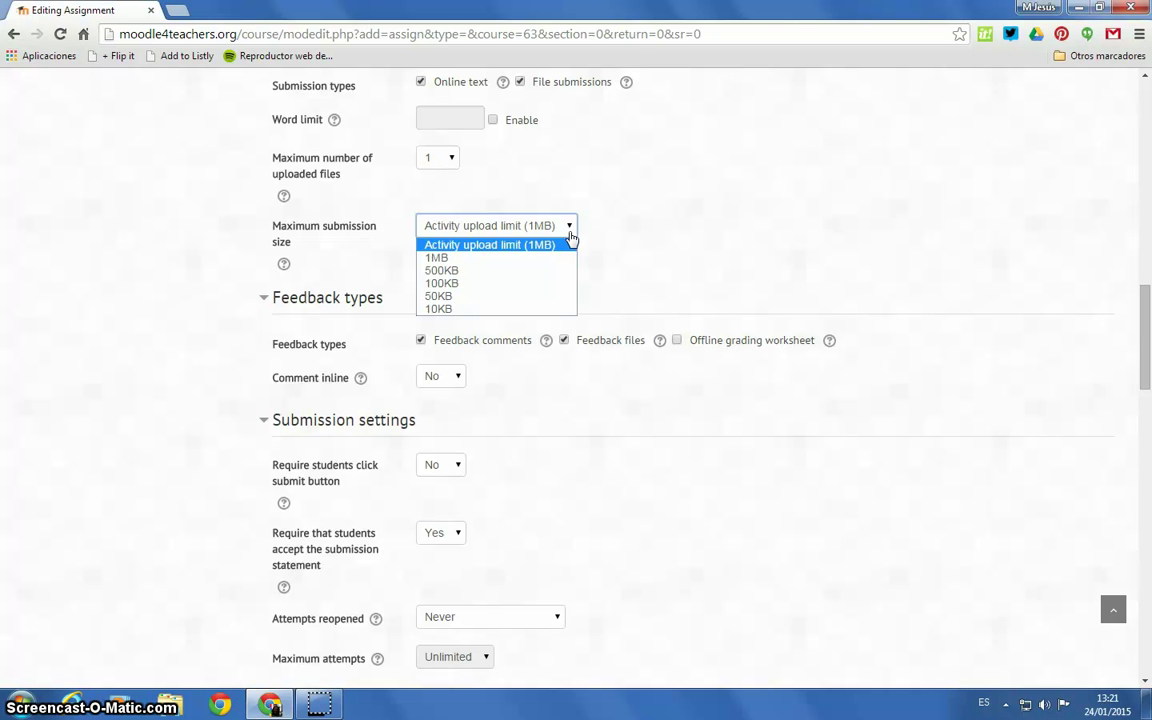
{"action": "left_click", "coordinate": [630, 234]}
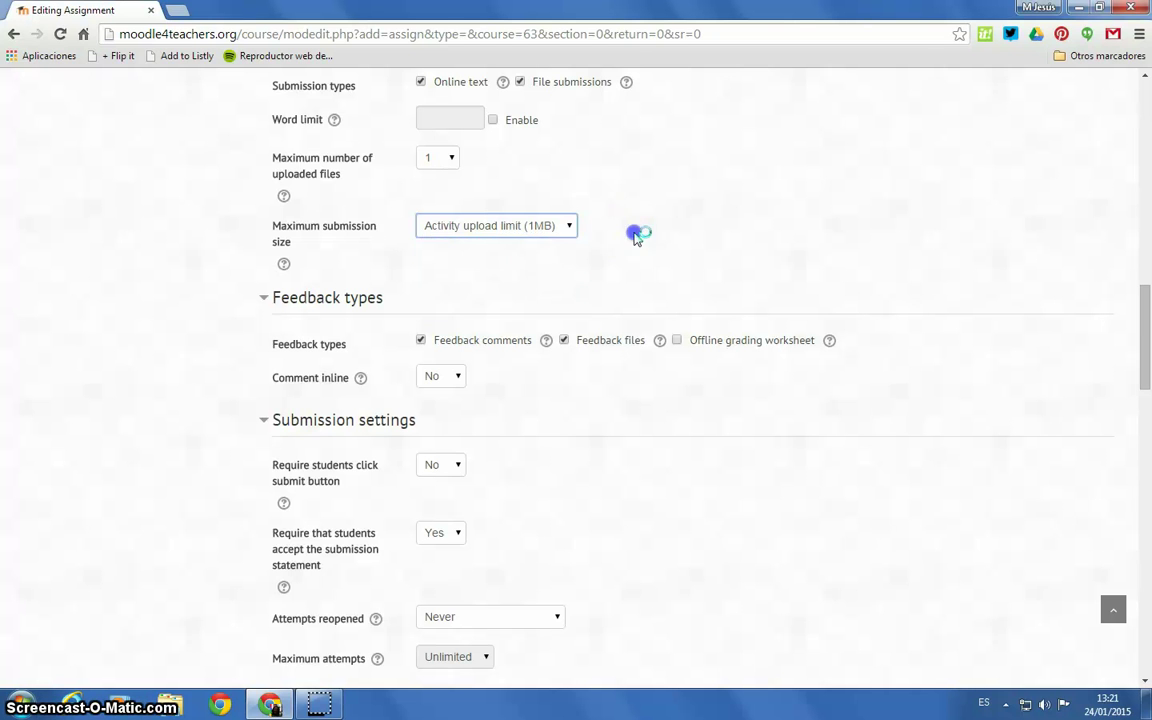
{"action": "scroll", "coordinate": [908, 272], "scroll_direction": "down", "scroll_amount": 2}
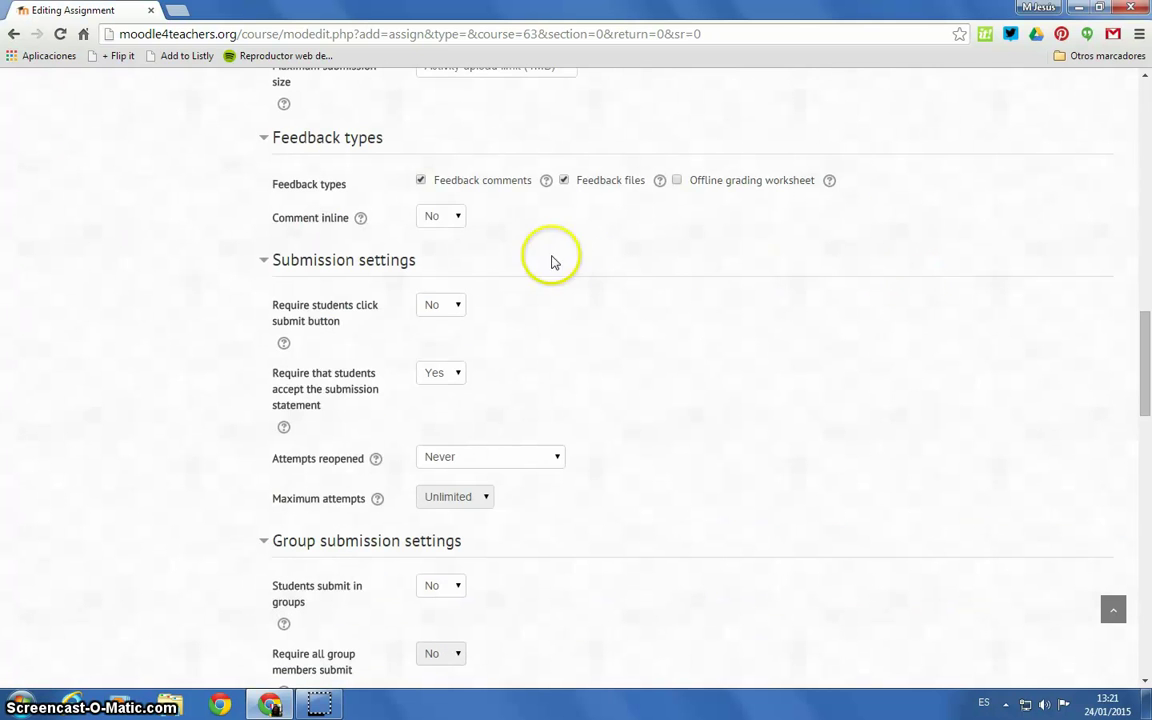
{"action": "left_click", "coordinate": [424, 190]}
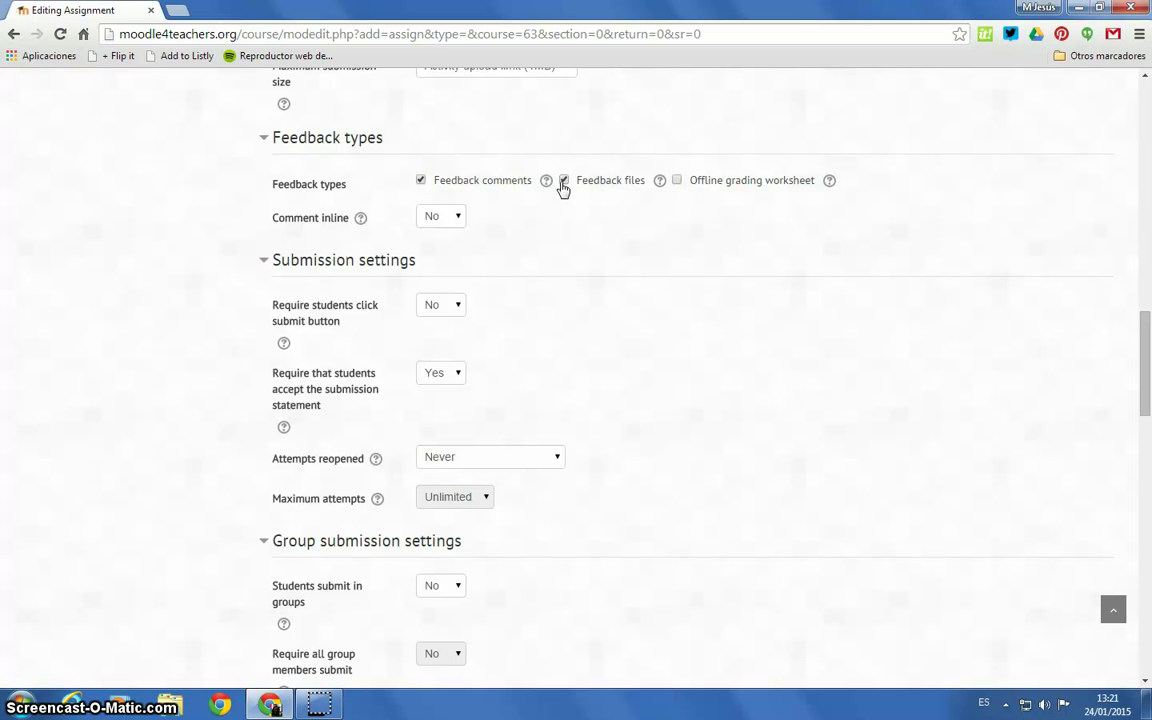
{"action": "left_click", "coordinate": [563, 186]}
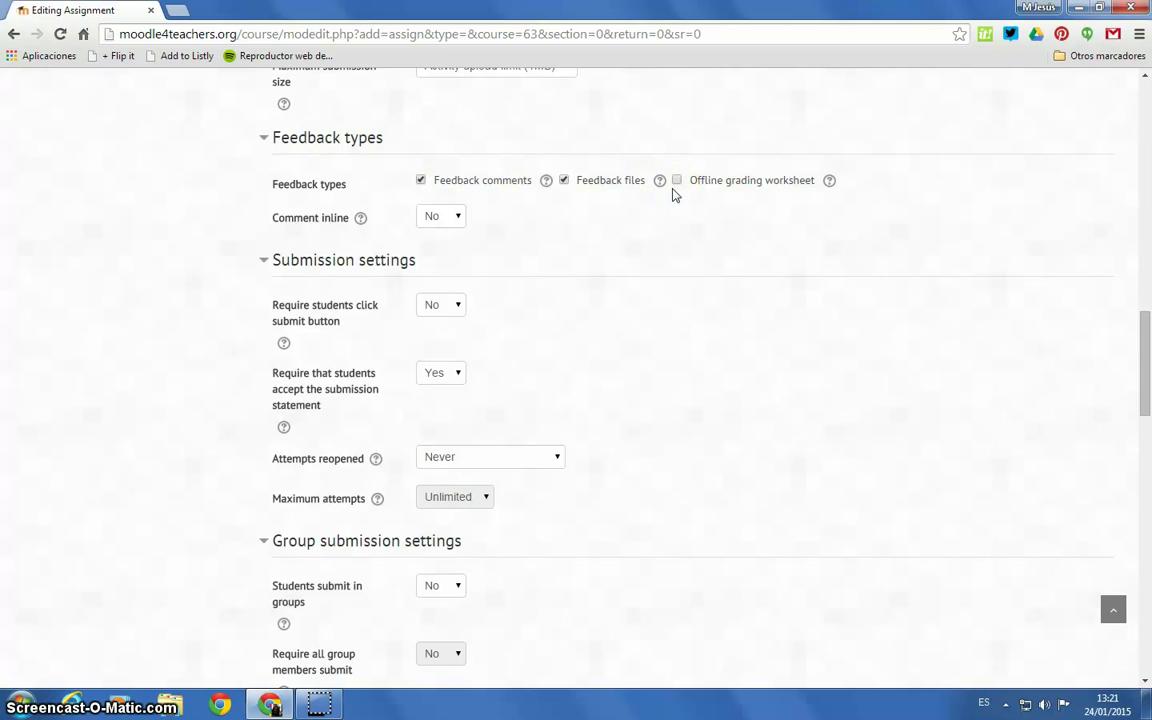
{"action": "left_click", "coordinate": [931, 316]}
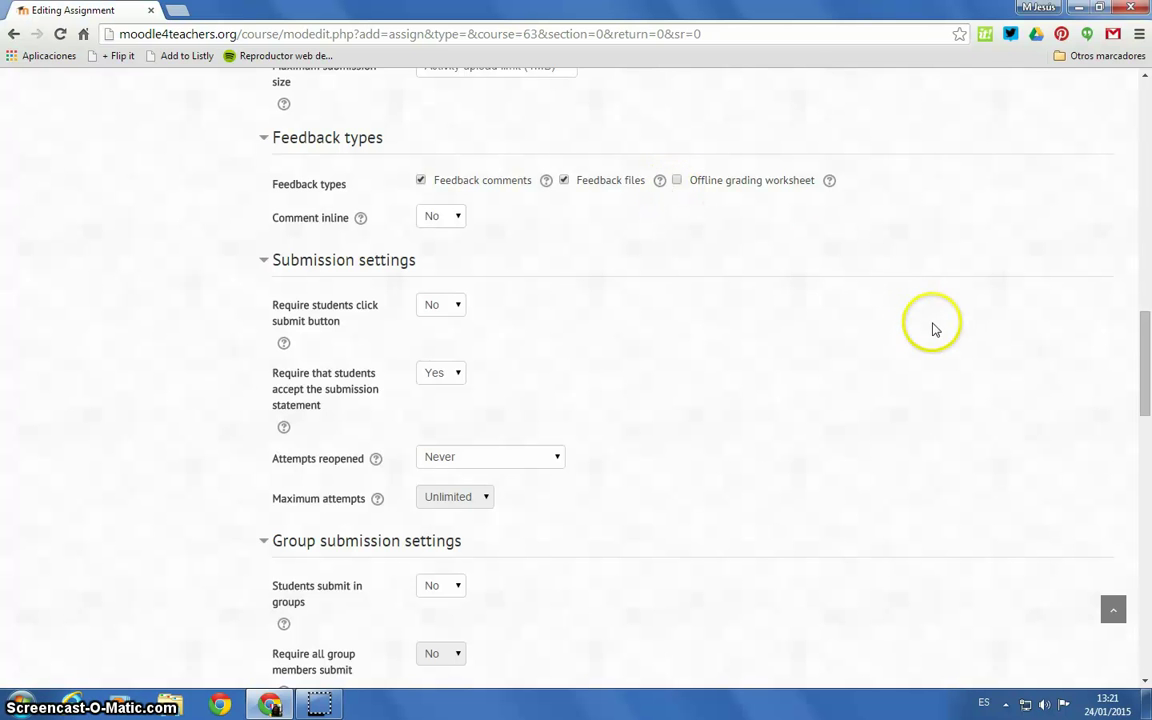
{"action": "scroll", "coordinate": [935, 329], "scroll_direction": "down", "scroll_amount": 1}
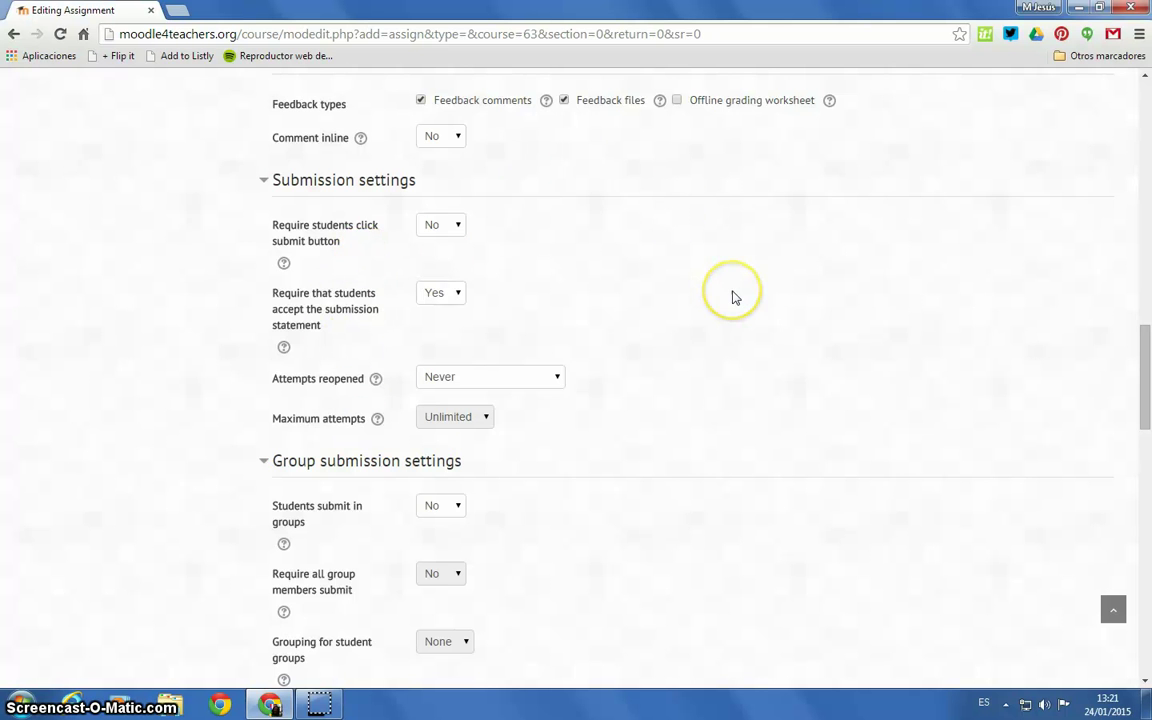
{"action": "scroll", "coordinate": [730, 296], "scroll_direction": "down", "scroll_amount": 3}
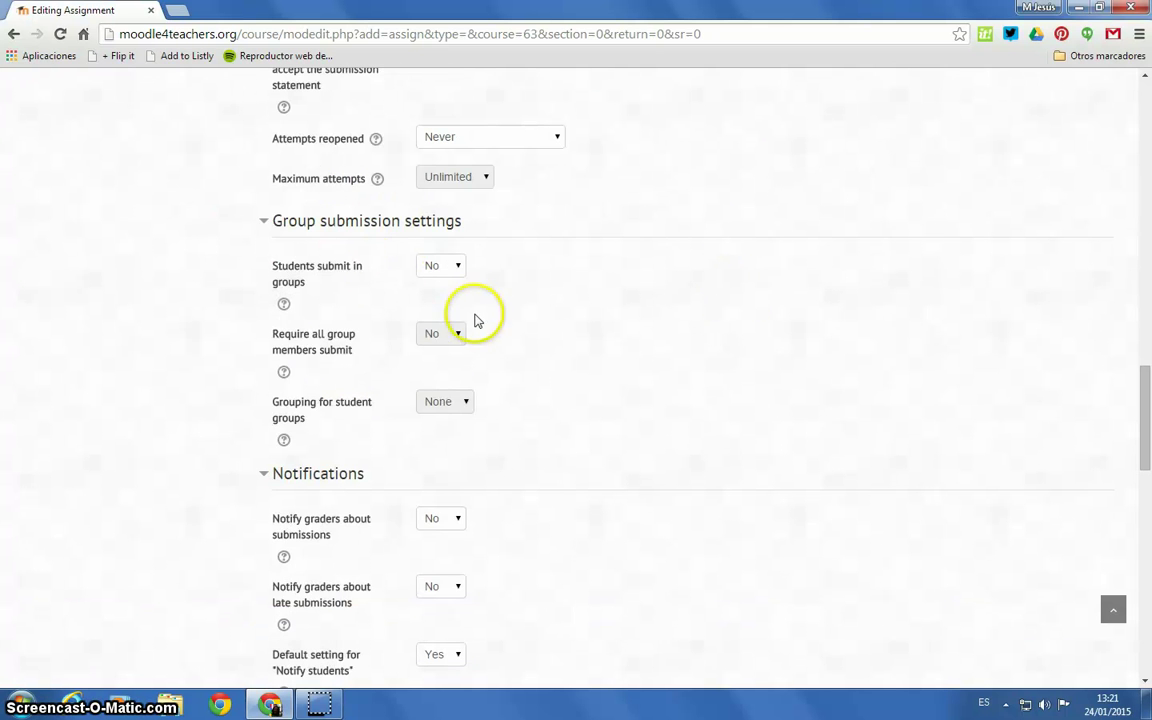
{"action": "scroll", "coordinate": [664, 343], "scroll_direction": "down", "scroll_amount": 2}
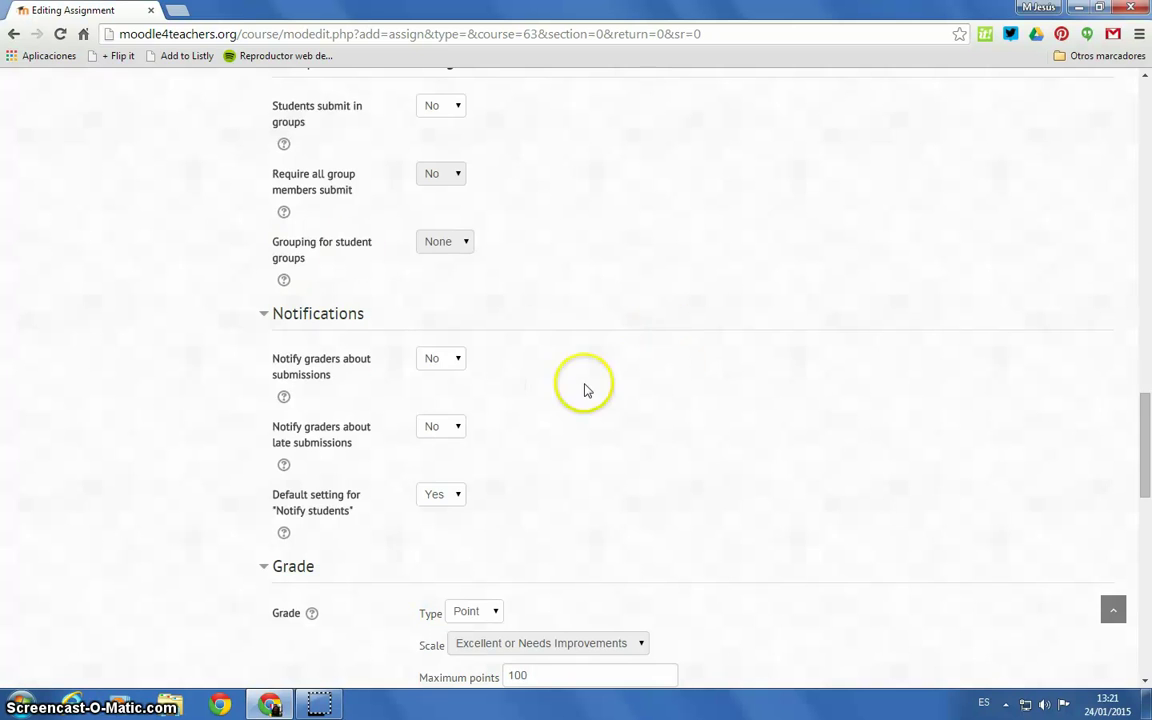
{"action": "scroll", "coordinate": [638, 388], "scroll_direction": "down", "scroll_amount": 3}
{"action": "scroll", "coordinate": [868, 403], "scroll_direction": "down", "scroll_amount": 2}
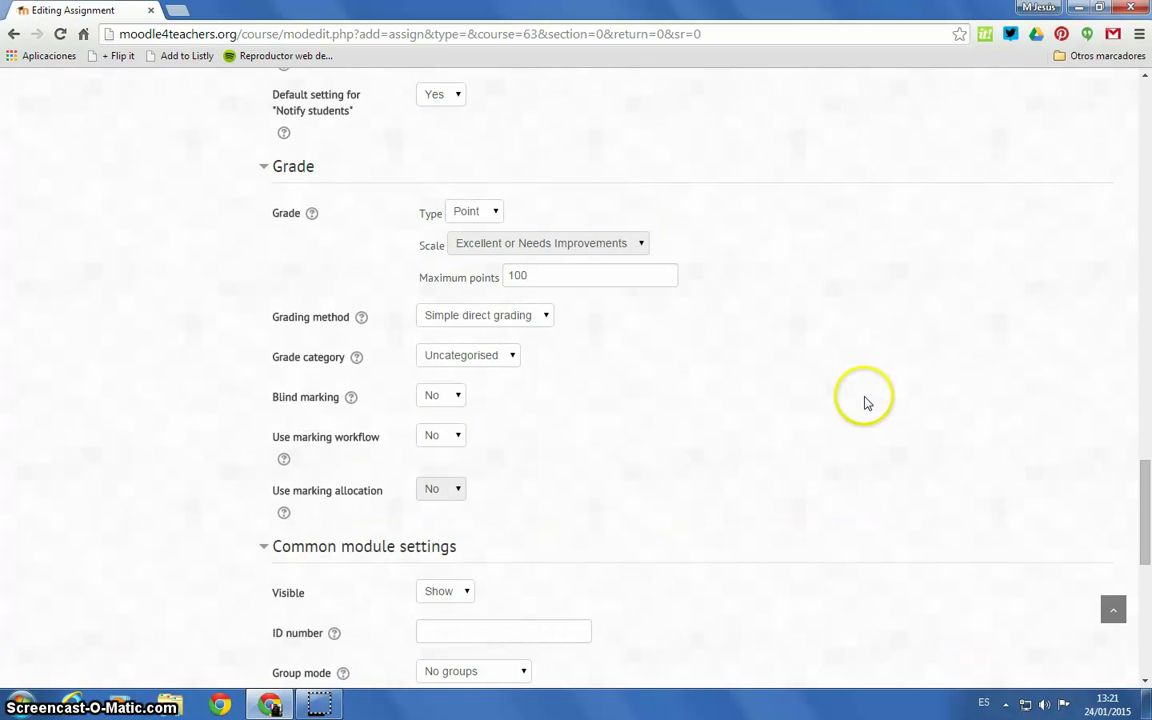
Keep the grade Type as Point and set the Grading method to Rubric
{"action": "scroll", "coordinate": [868, 408], "scroll_direction": "down", "scroll_amount": 1}
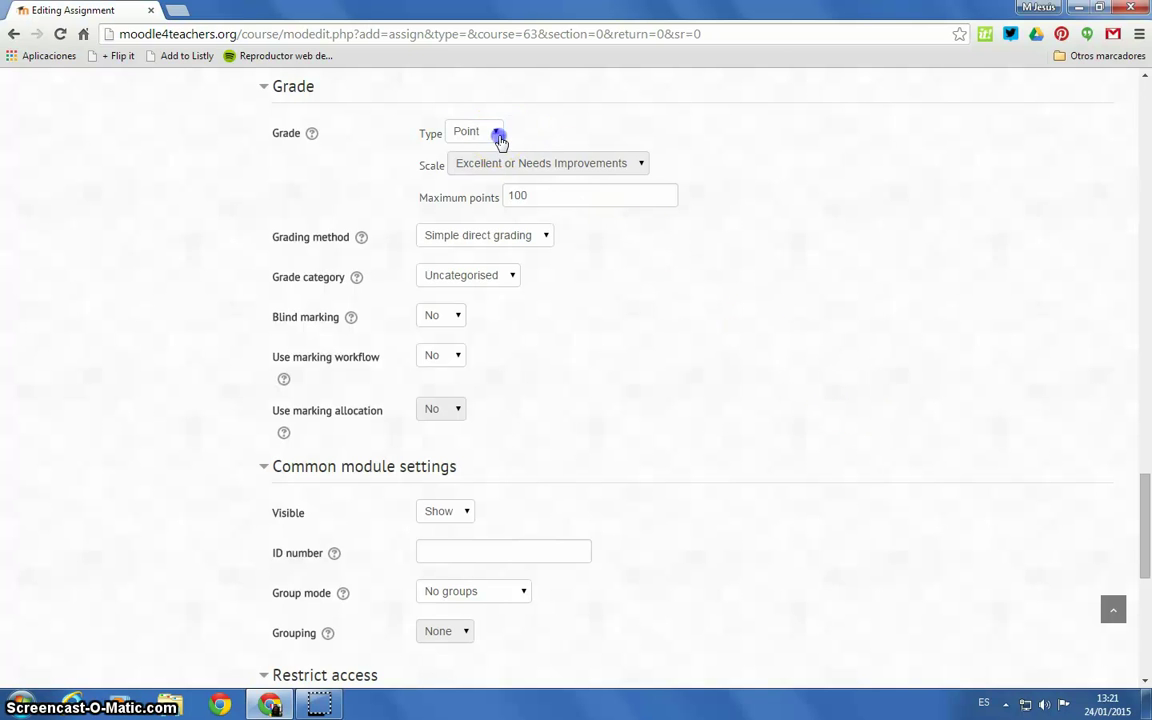
{"action": "left_click", "coordinate": [535, 139]}
{"action": "left_click", "coordinate": [534, 135]}
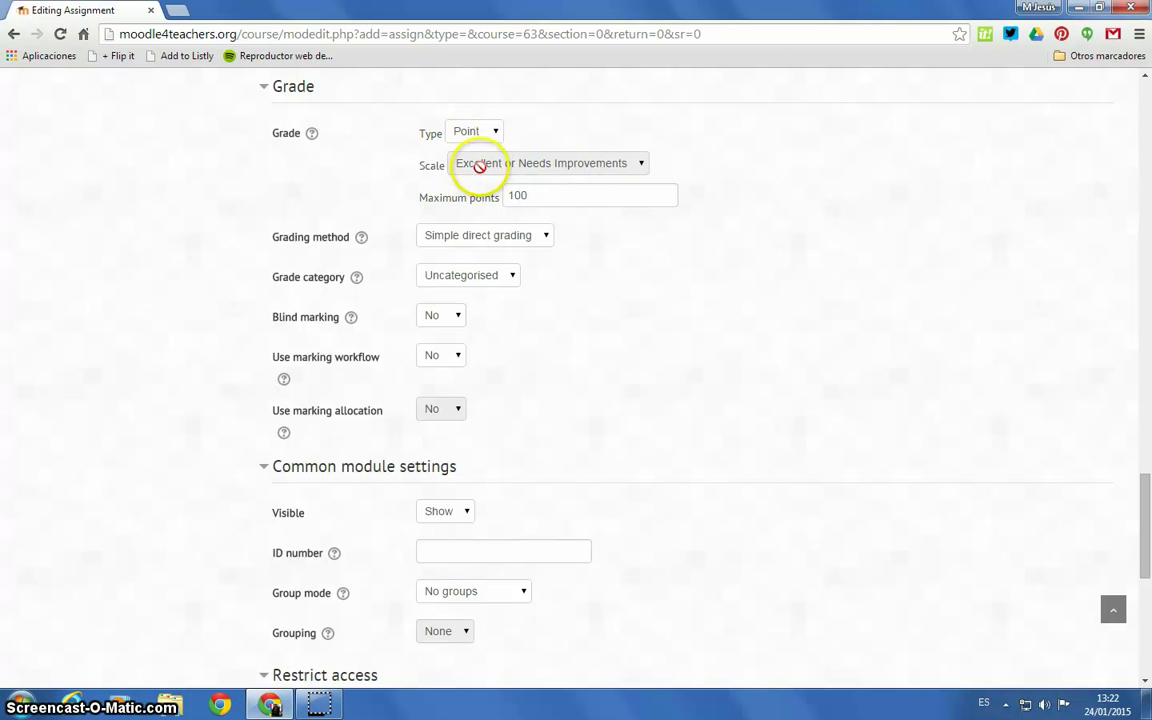
{"action": "left_click", "coordinate": [558, 188]}
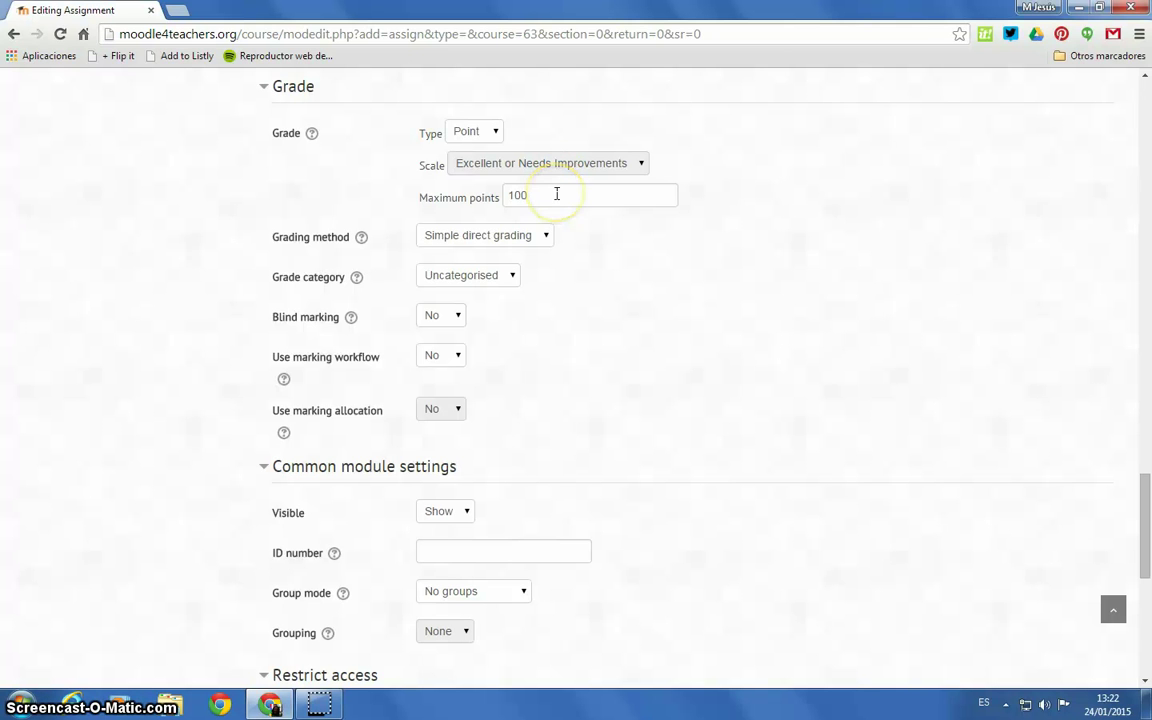
{"action": "left_click", "coordinate": [543, 237]}
{"action": "left_click", "coordinate": [545, 240]}
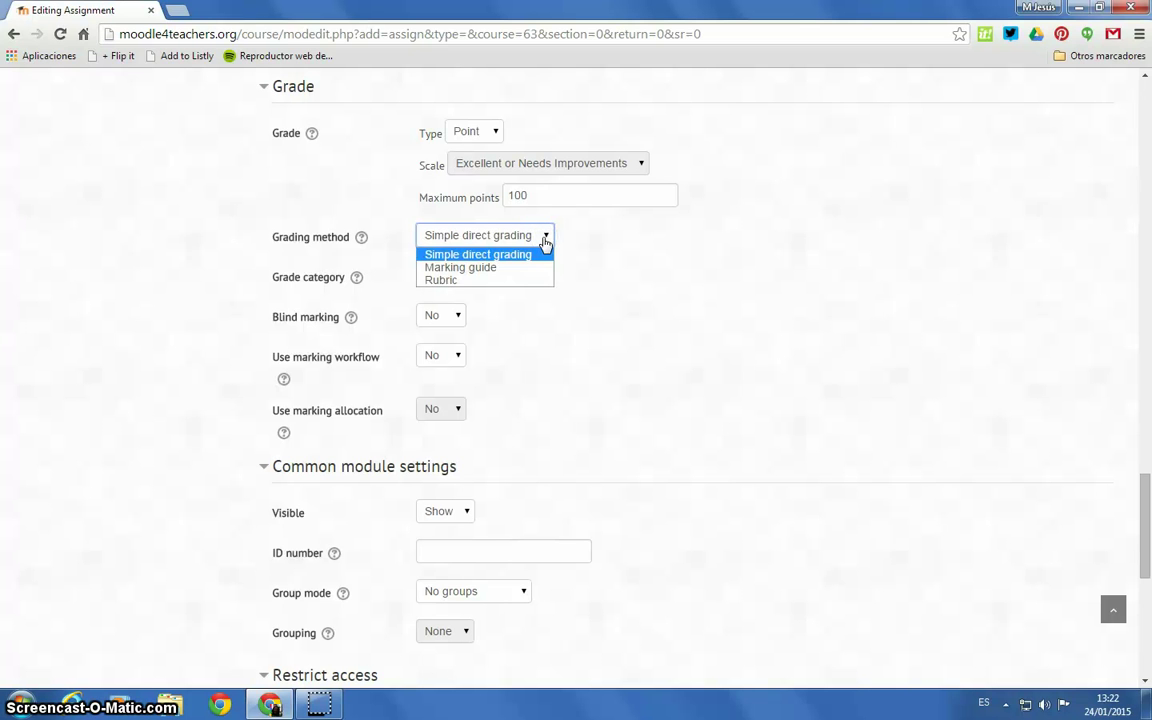
{"action": "left_click_drag", "start_coordinate": [545, 242], "coordinate": [517, 288]}
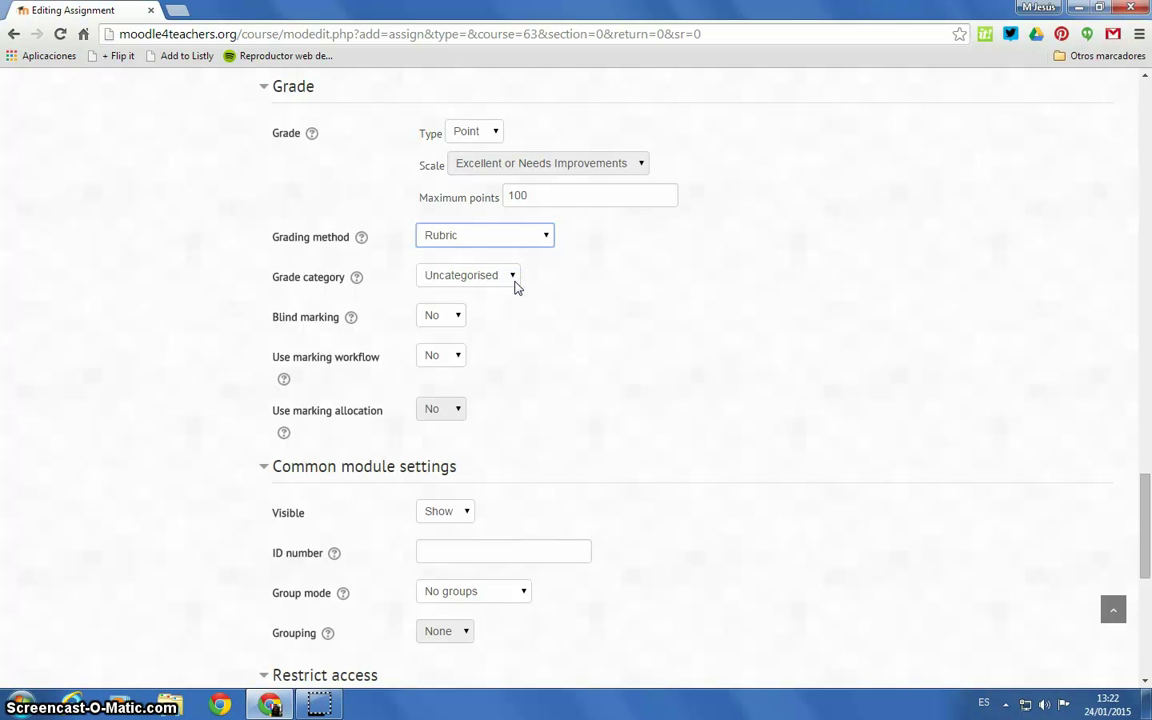
{"action": "left_click_drag", "start_coordinate": [516, 287], "coordinate": [589, 301]}
Set completion to 'Show activity as complete when conditions are met' with Require grade, then save and display
{"action": "scroll", "coordinate": [591, 304], "scroll_direction": "down", "scroll_amount": 1}
{"action": "scroll", "coordinate": [591, 304], "scroll_direction": "down", "scroll_amount": 2}
{"action": "scroll", "coordinate": [591, 304], "scroll_direction": "down", "scroll_amount": 4}
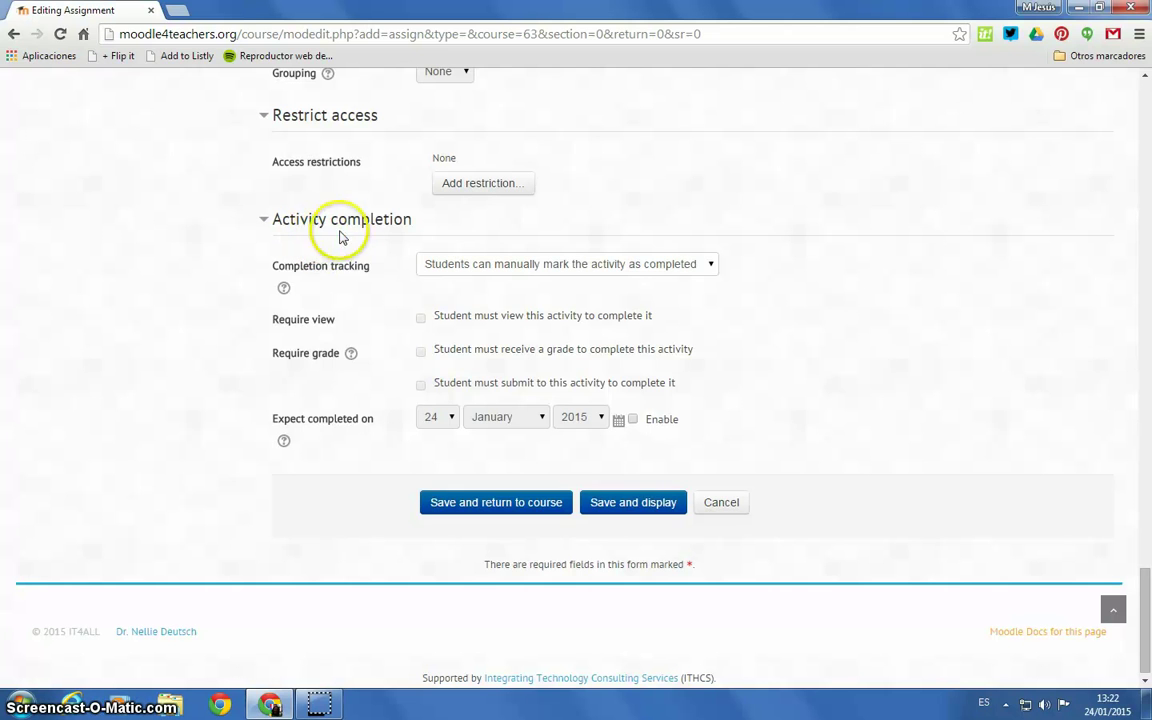
{"action": "left_click", "coordinate": [712, 266]}
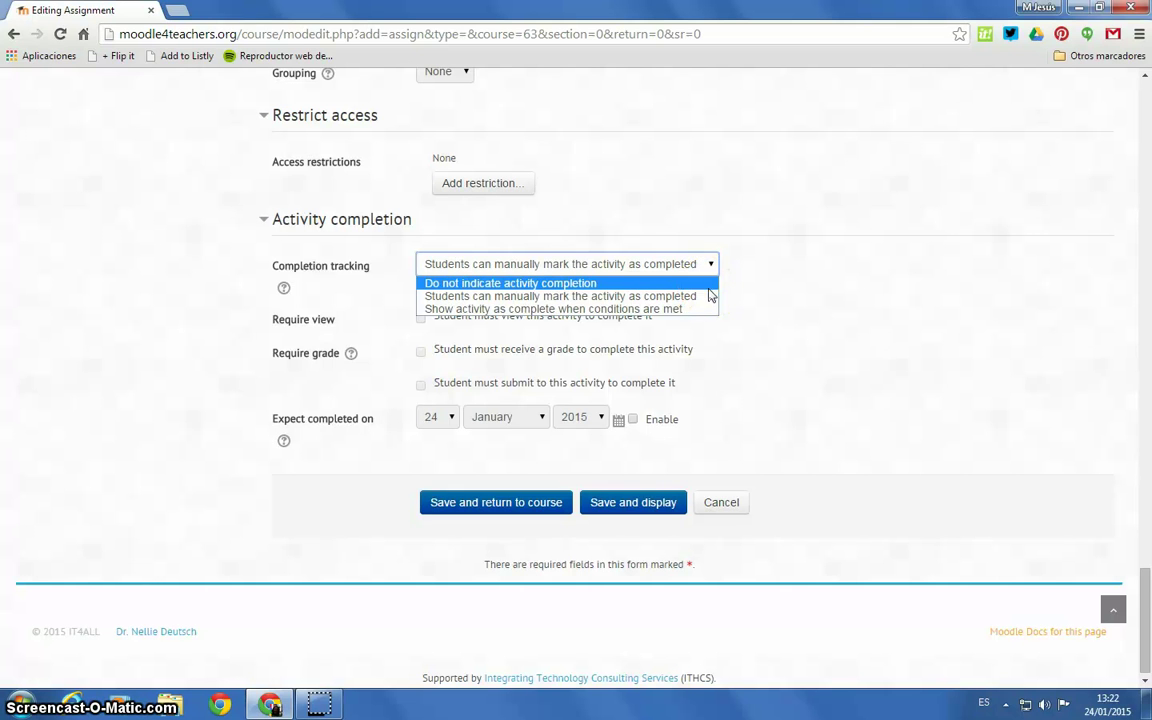
{"action": "left_click", "coordinate": [709, 299]}
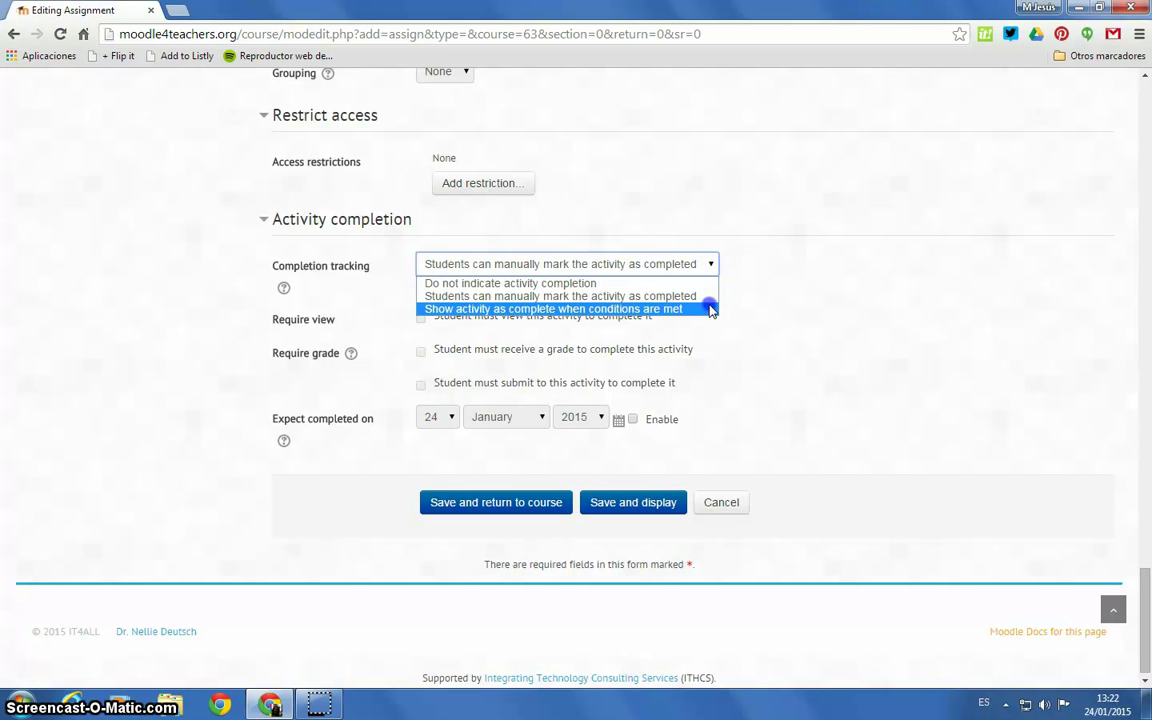
{"action": "left_click", "coordinate": [709, 310]}
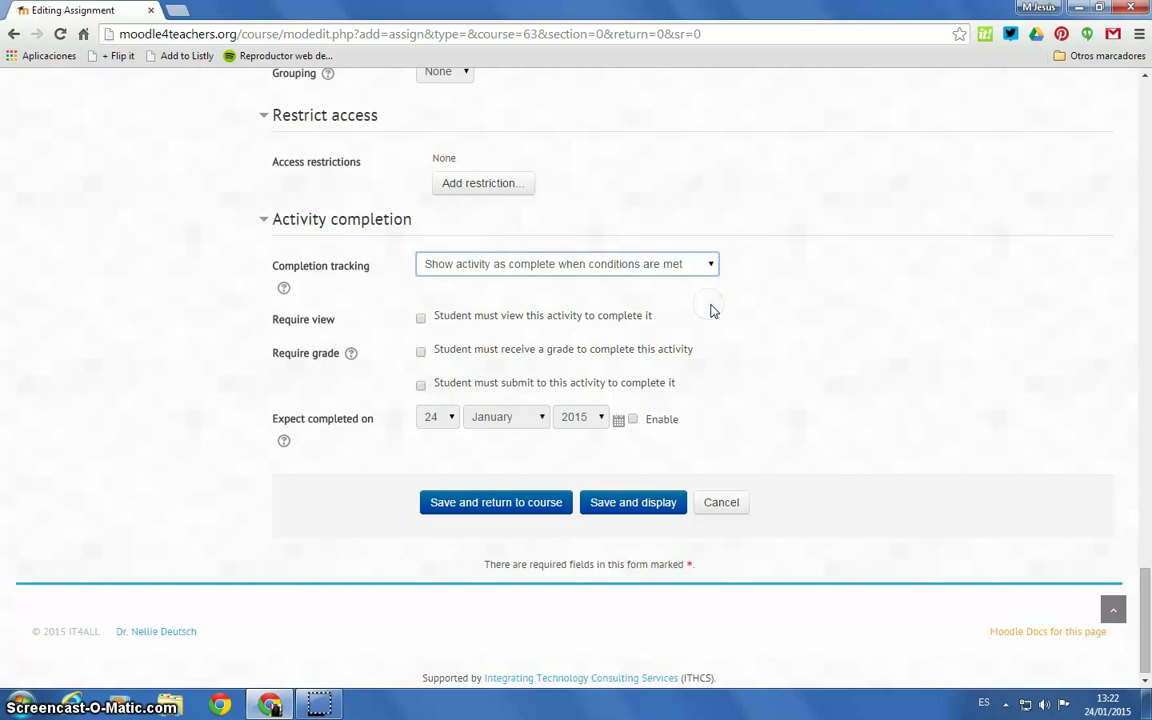
{"action": "left_click", "coordinate": [422, 354]}
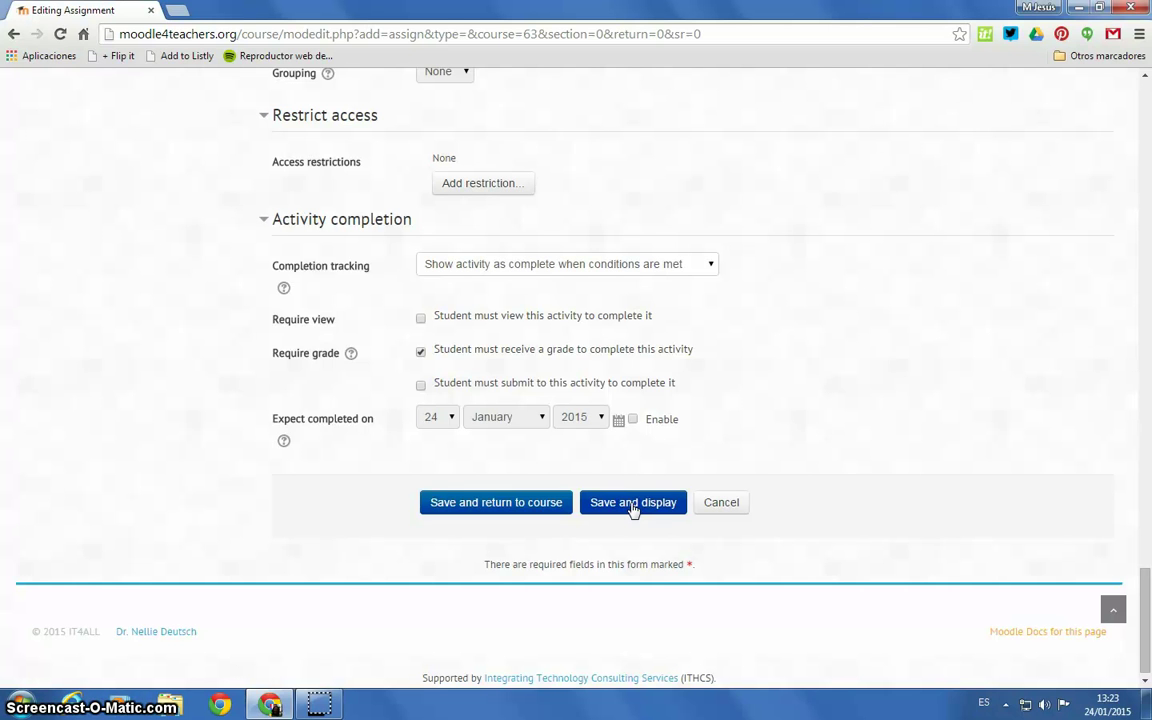
{"action": "left_click", "coordinate": [632, 508]}
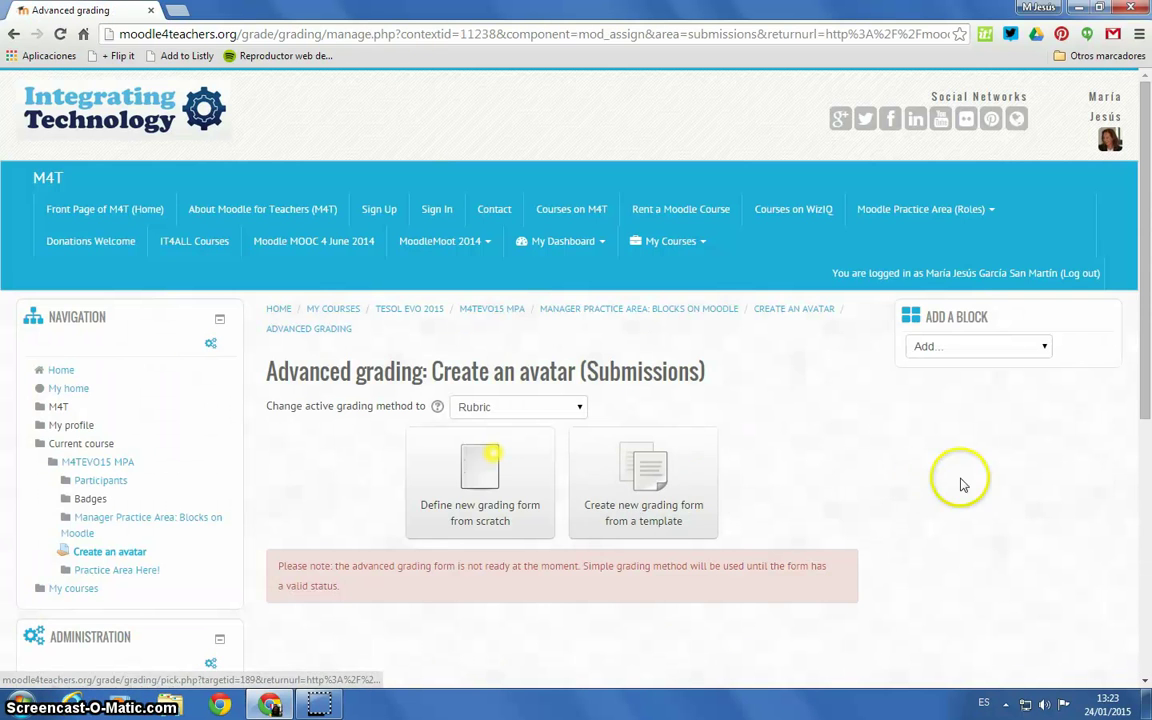
Scroll through the Advanced grading page for 'Create an avatar' to review its Rubric status
{"action": "scroll", "coordinate": [959, 481], "scroll_direction": "down", "scroll_amount": 3}
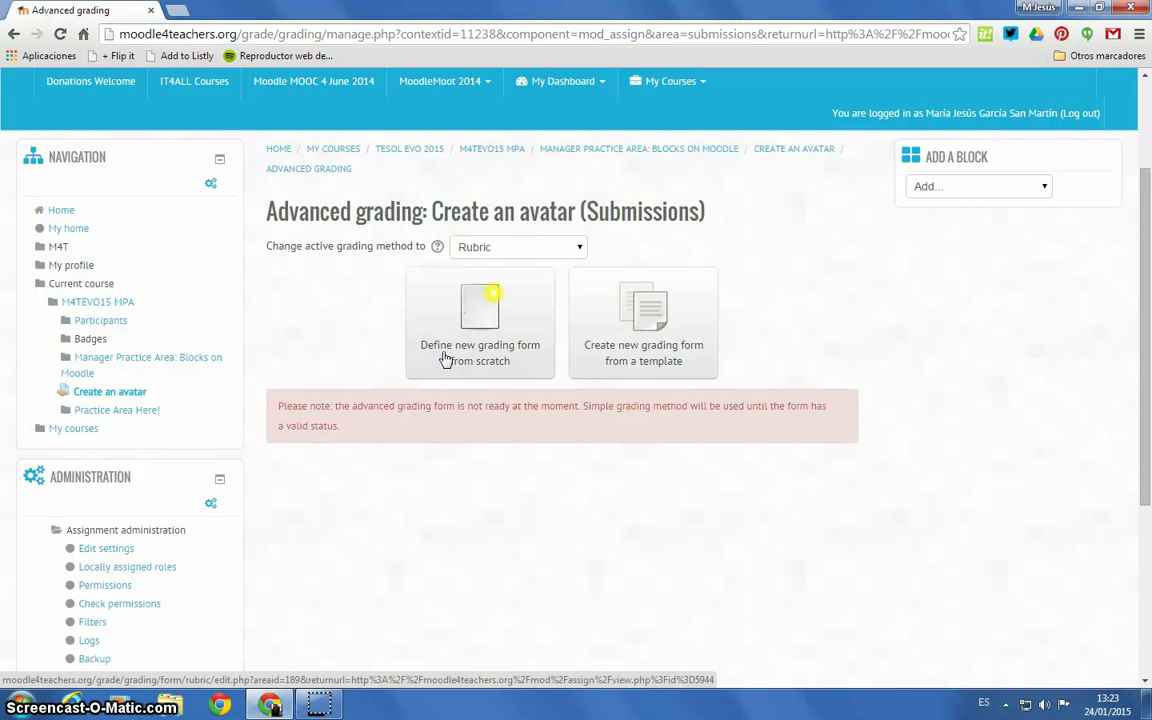
Define a new rubric from scratch named 'Rubric for assessing avatar assignment'
{"action": "left_click", "coordinate": [446, 358]}
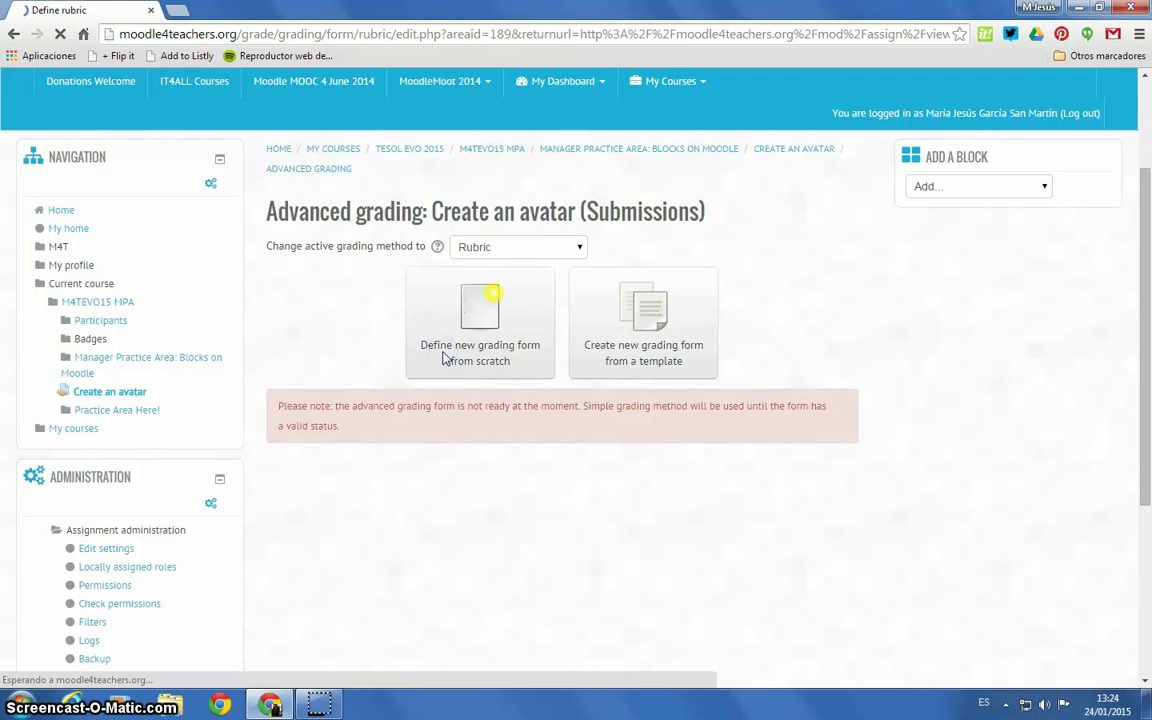
{"action": "scroll", "coordinate": [964, 432], "scroll_direction": "down", "scroll_amount": 2}
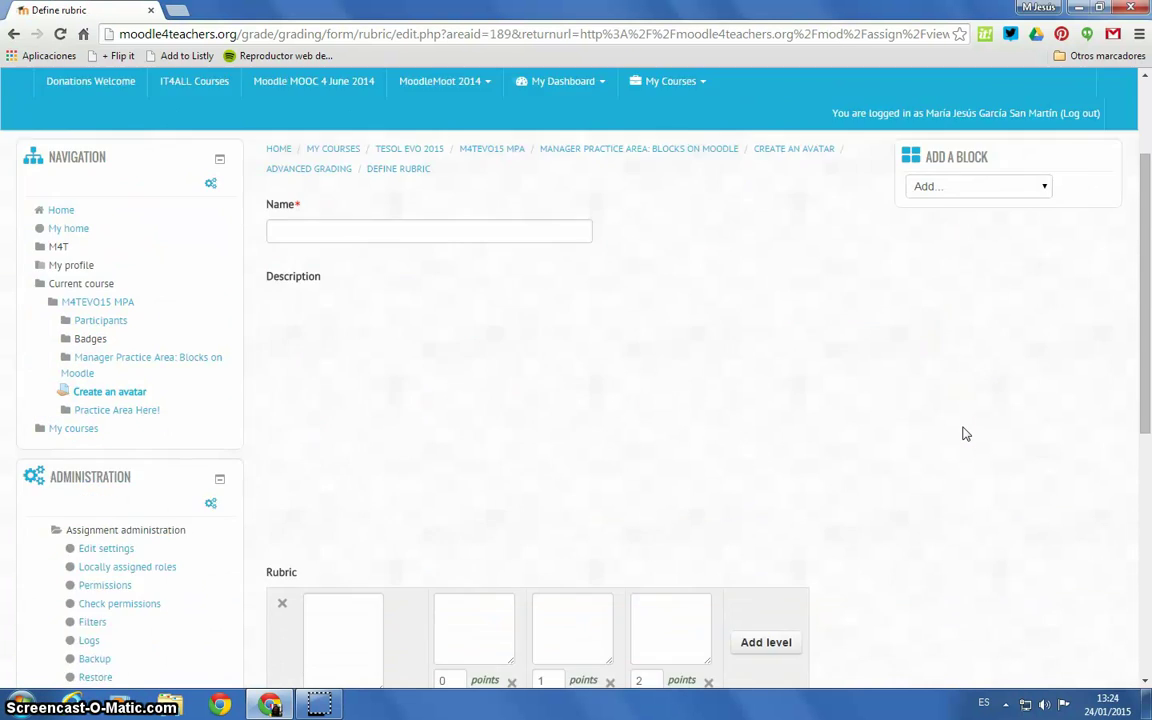
{"action": "left_click", "coordinate": [503, 232]}
{"action": "type", "text": "Ribroc"}
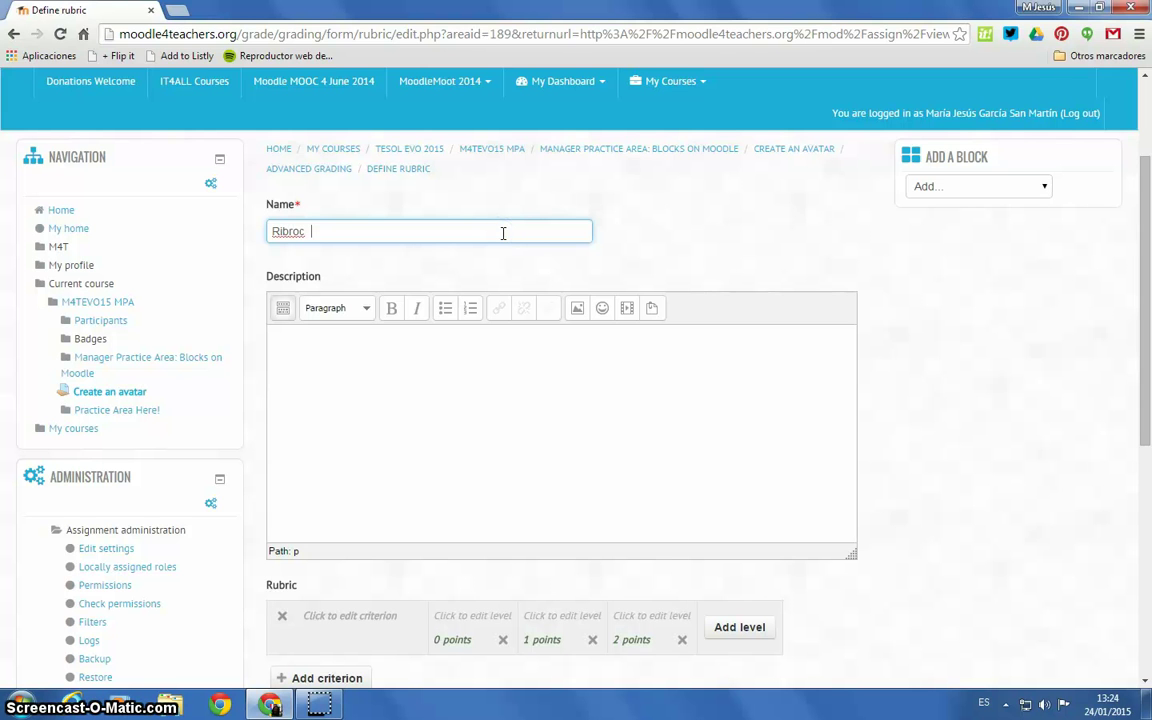
{"action": "key", "text": "BackSpace"}
{"action": "key", "text": "BackSpace"}
{"action": "key", "text": "BackSpace"}
{"action": "key", "text": "BackSpace"}
{"action": "key", "text": "BackSpace"}
{"action": "key", "text": "BackSpace"}
{"action": "type", "text": "ubric for assessing a"}
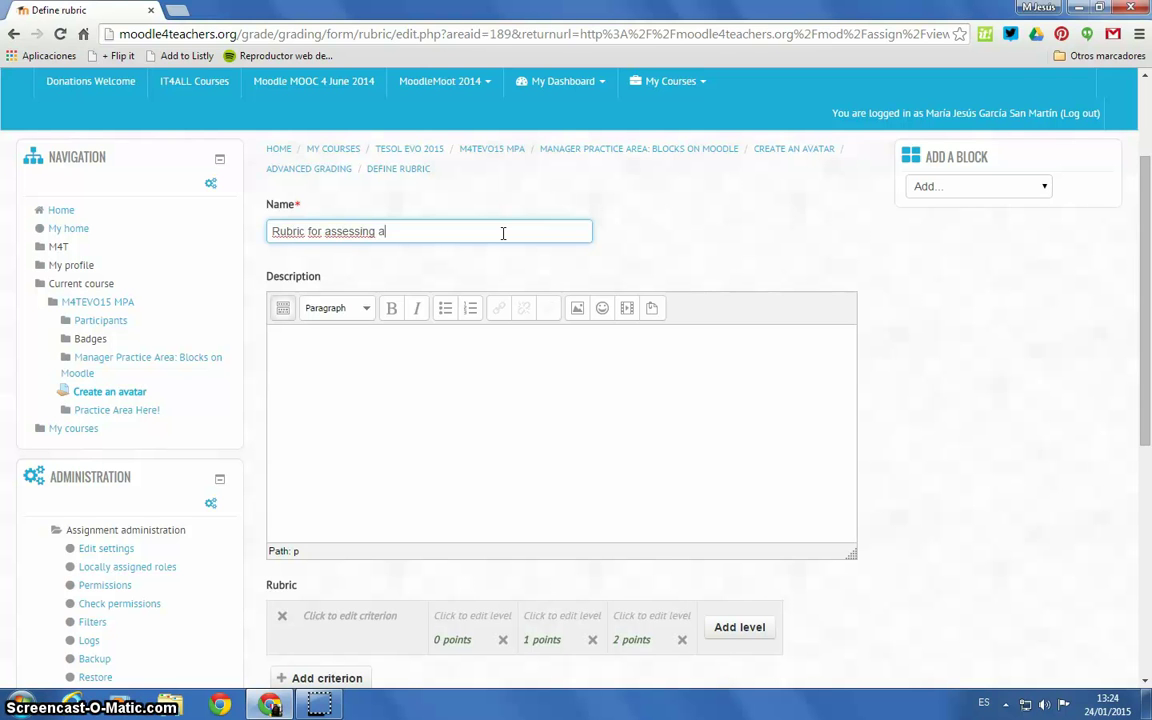
{"action": "type", "text": "vatar assignment"}
Copy the rubric name into the rubric's Description field
{"action": "triple_click", "coordinate": [296, 231]}
{"action": "key", "text": "ctrl+c"}
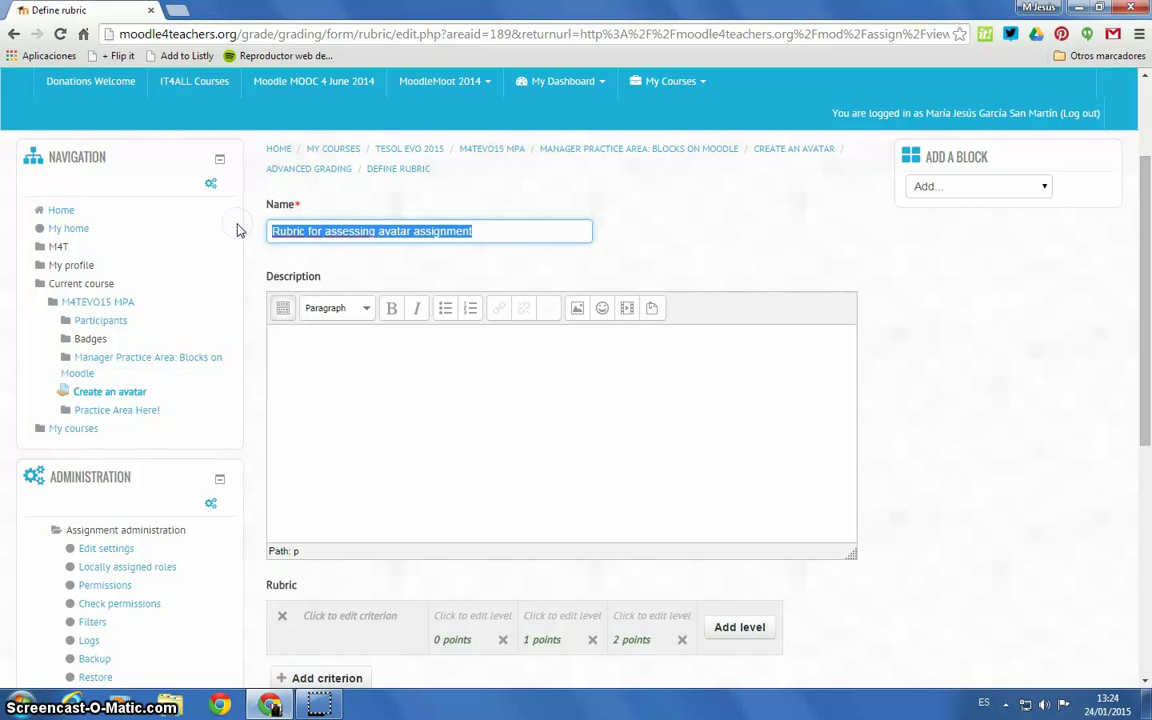
{"action": "left_click", "coordinate": [439, 404]}
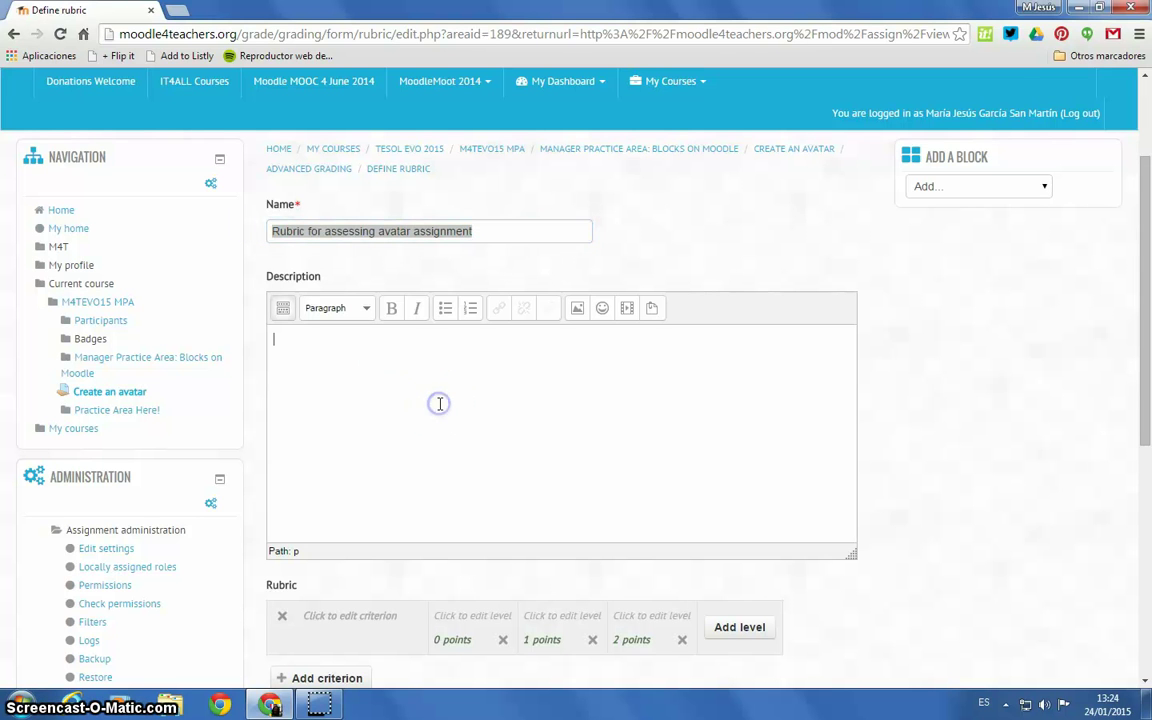
{"action": "key", "text": "ctrl+v"}
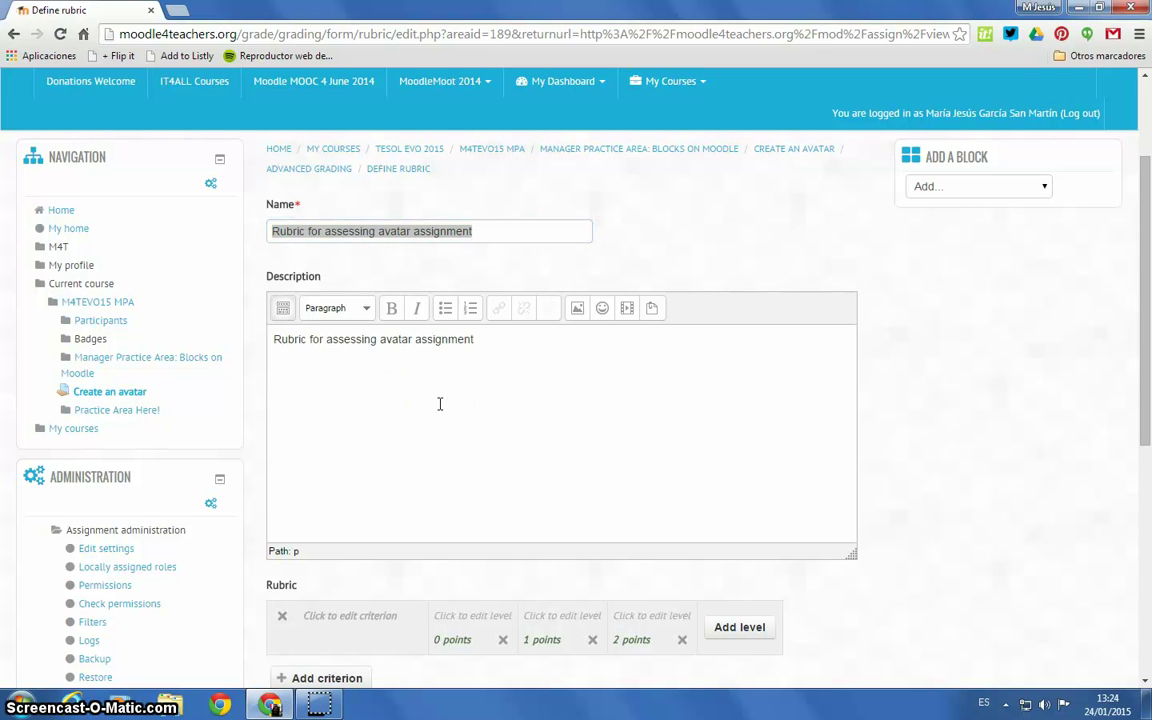
{"action": "left_click", "coordinate": [491, 226]}
Name the first criterion 'Elements' and enter Poor as its first level
{"action": "scroll", "coordinate": [982, 408], "scroll_direction": "down", "scroll_amount": 3}
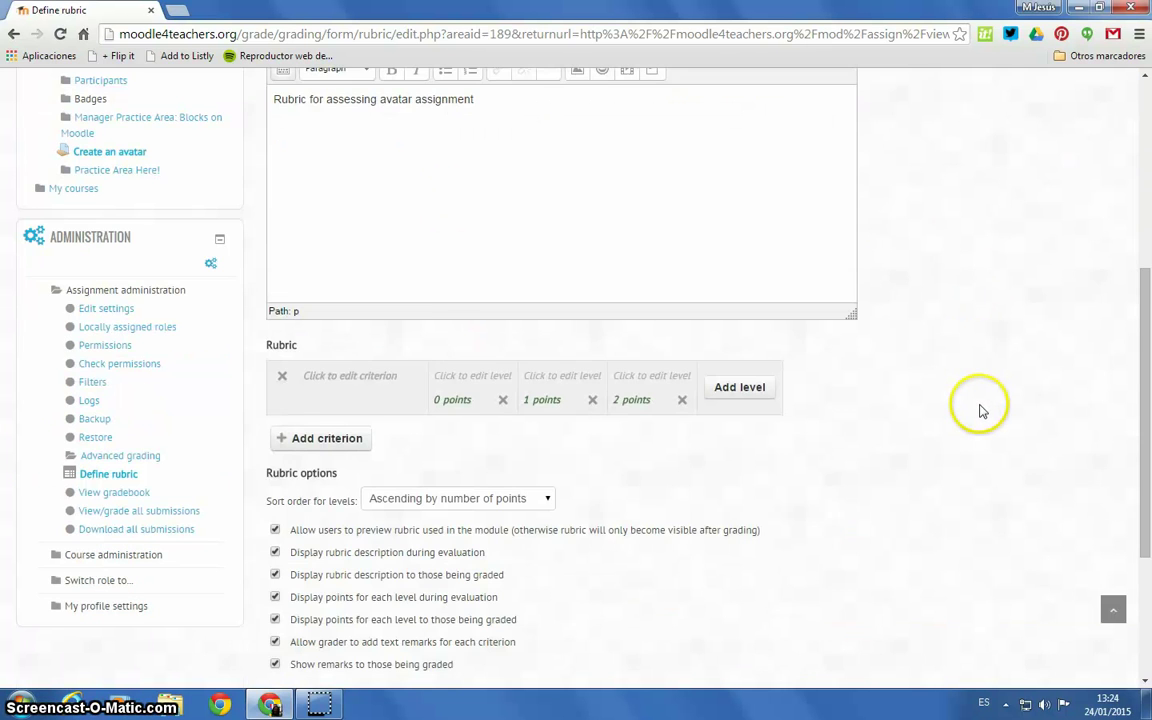
{"action": "scroll", "coordinate": [981, 410], "scroll_direction": "down", "scroll_amount": 1}
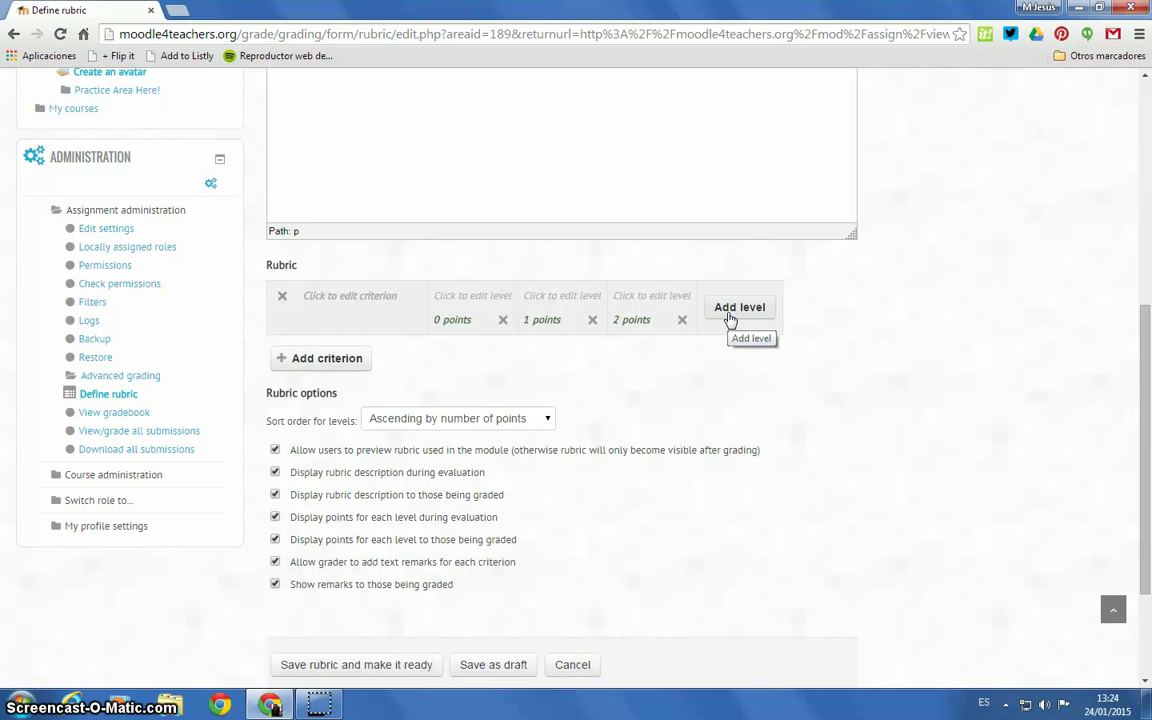
{"action": "left_click", "coordinate": [330, 302]}
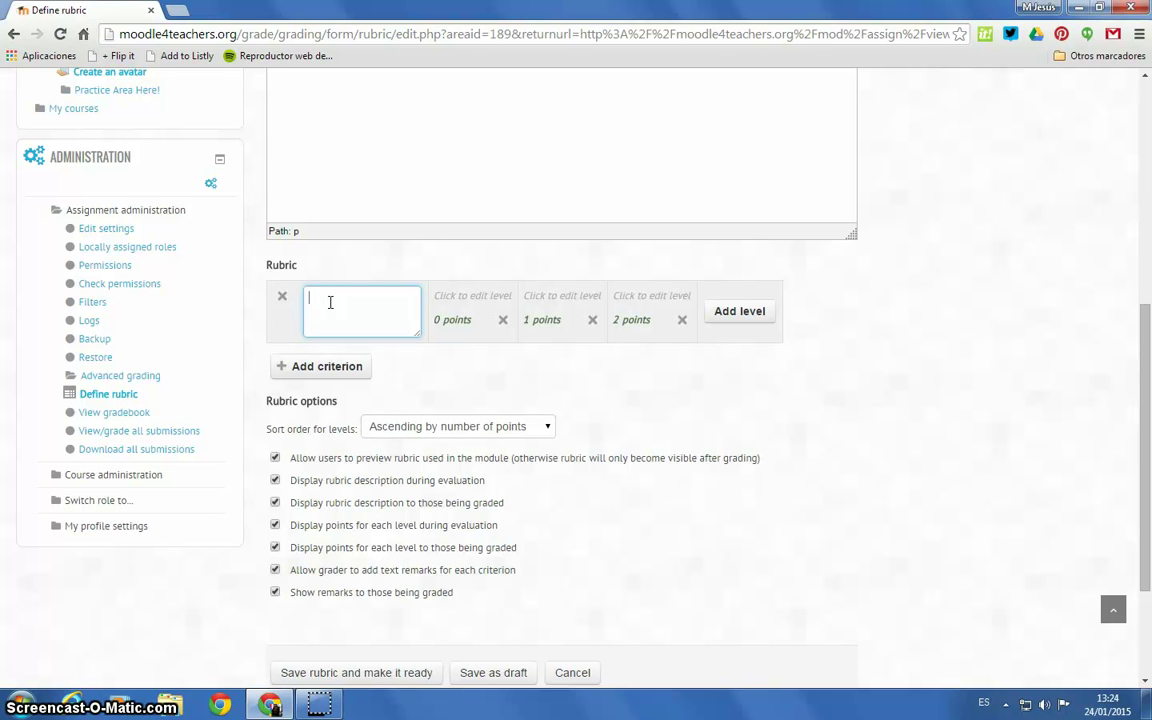
{"action": "type", "text": "Elements"}
{"action": "left_click", "coordinate": [471, 303]}
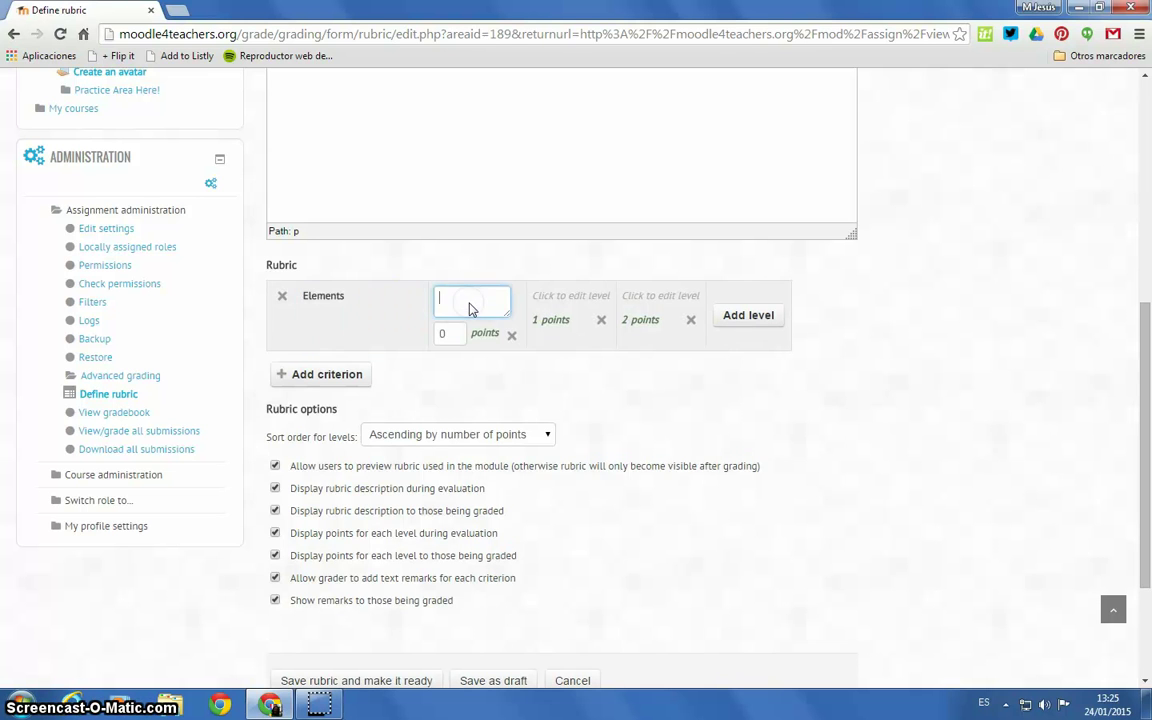
{"action": "type", "text": "Poor"}
Add Neat, Proficient and Mastery levels to Elements, worth 1, 2 and 3 points
{"action": "left_click", "coordinate": [563, 297]}
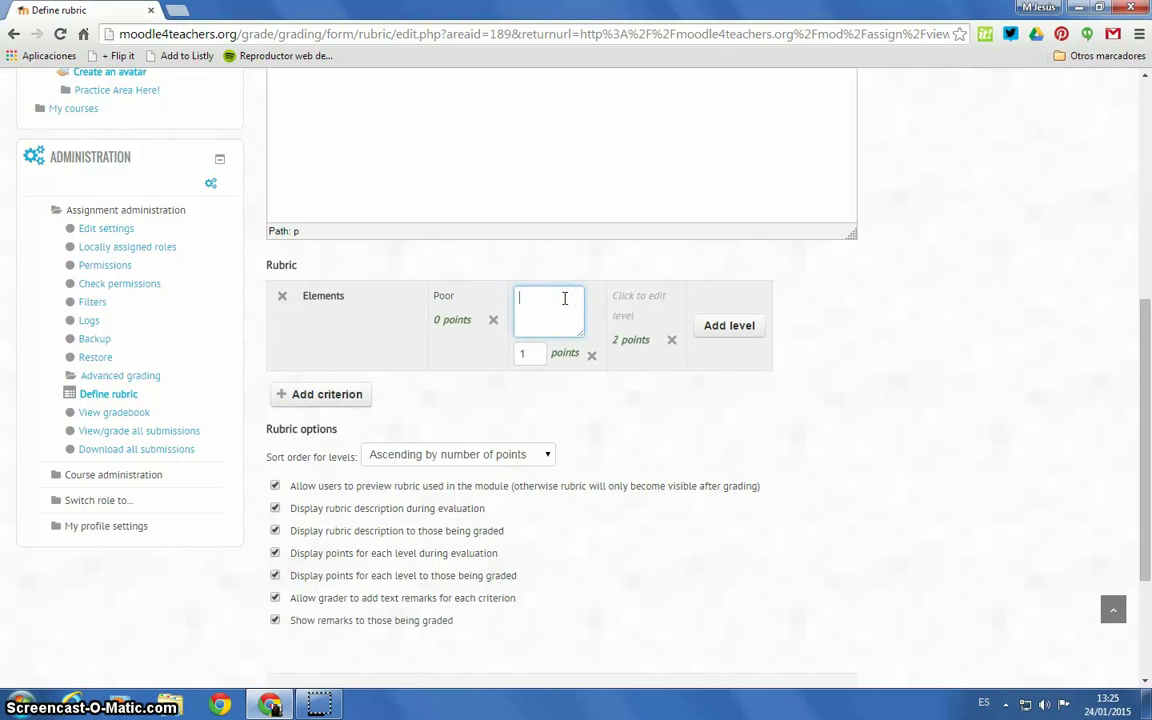
{"action": "type", "text": "Neat"}
{"action": "left_click", "coordinate": [636, 297]}
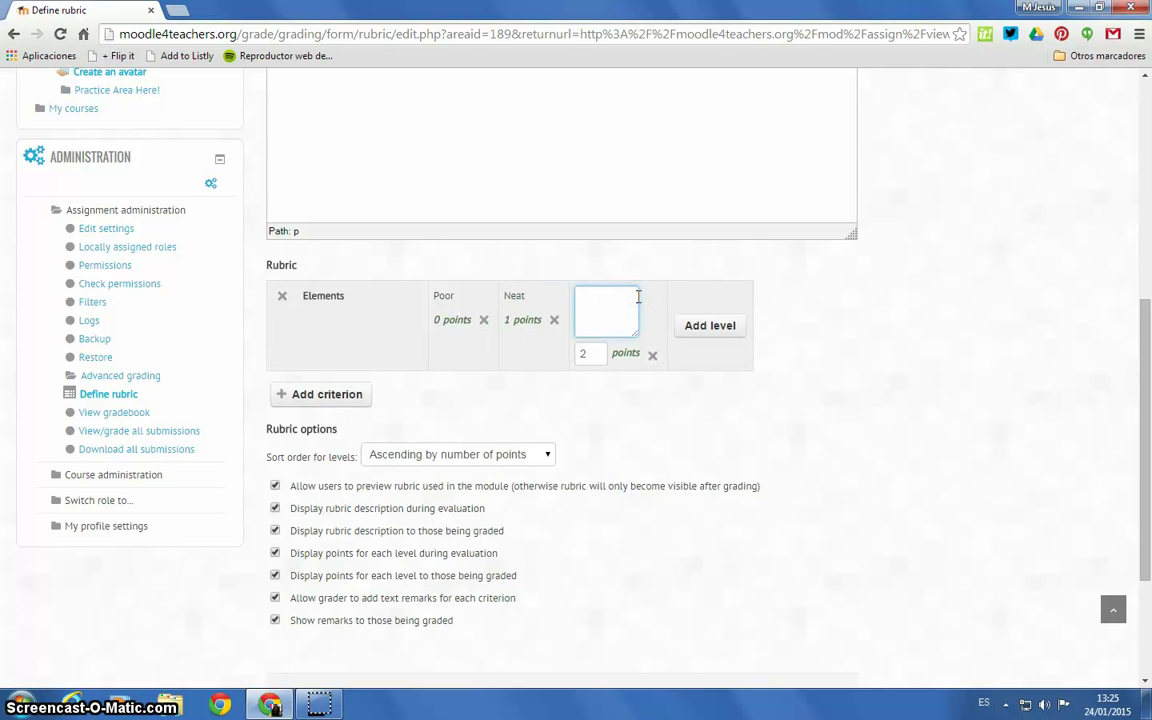
{"action": "type", "text": "Proficient"}
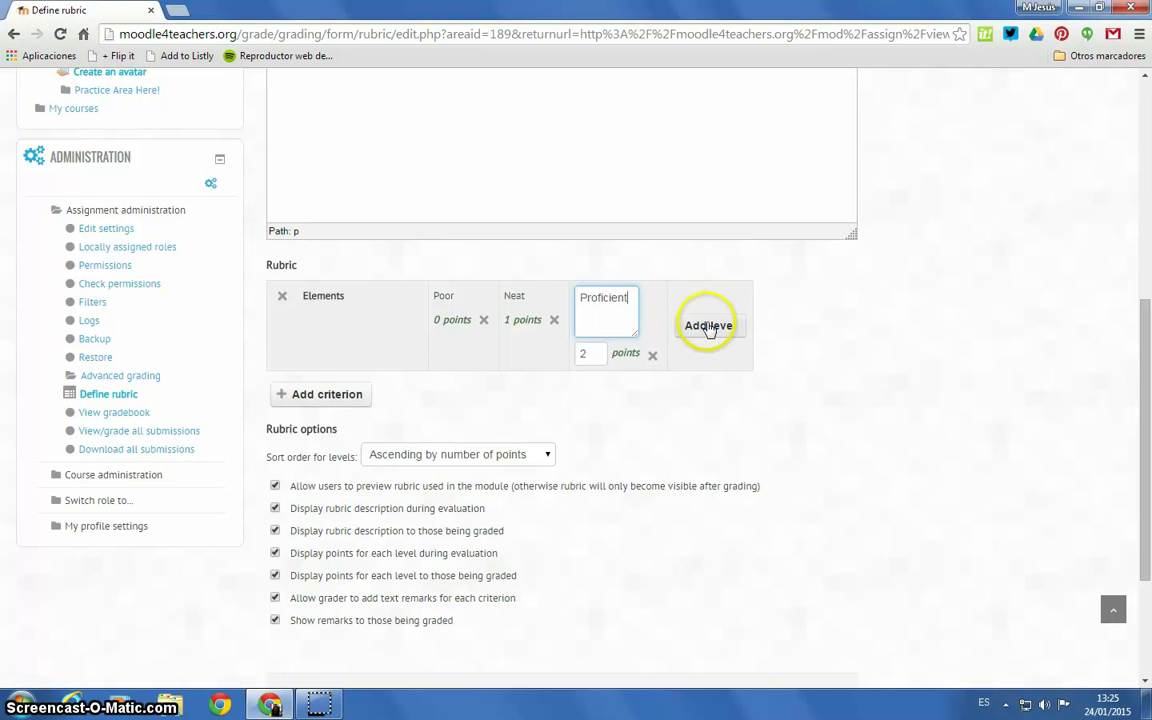
{"action": "left_click", "coordinate": [709, 326]}
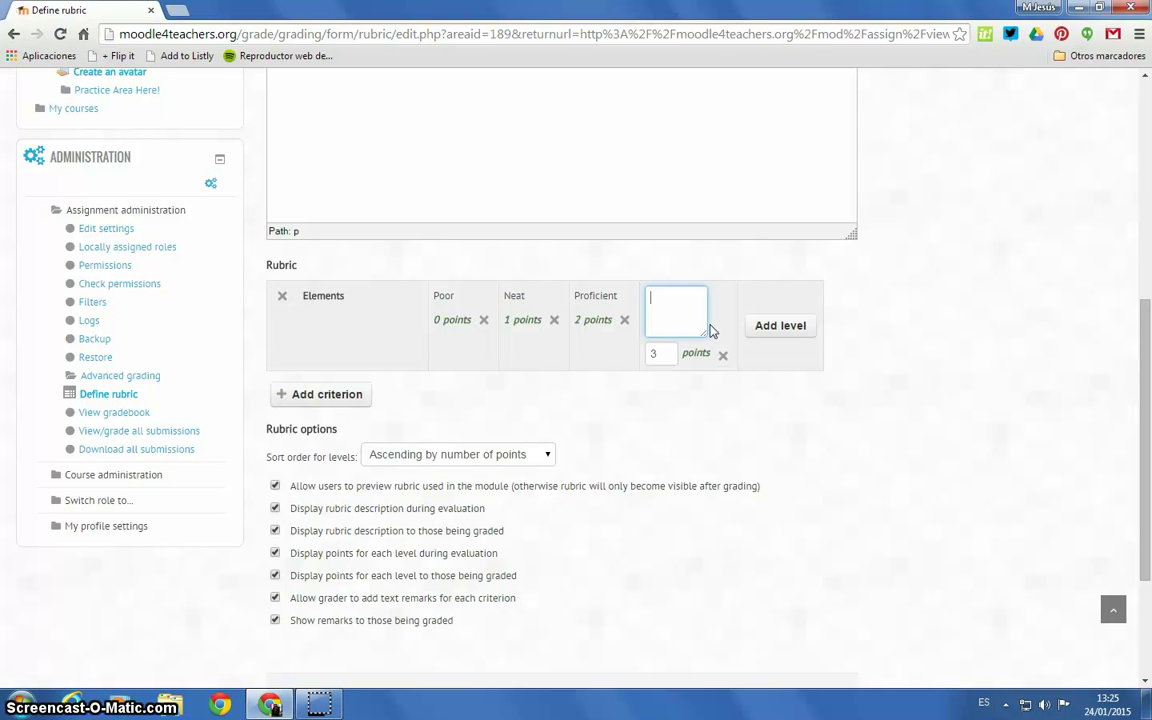
{"action": "type", "text": "Mastery"}
{"action": "left_click", "coordinate": [856, 360]}
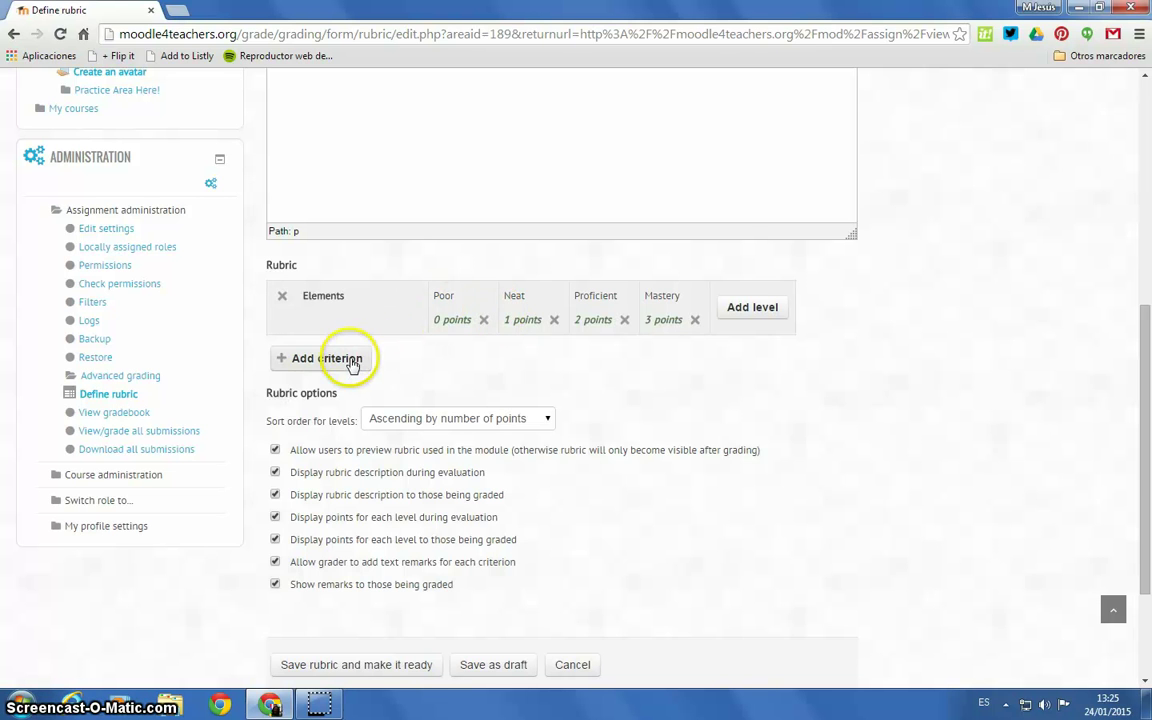
Add a 'Visual' criterion with Poor level 'It has no visual elements'
{"action": "left_click", "coordinate": [352, 360]}
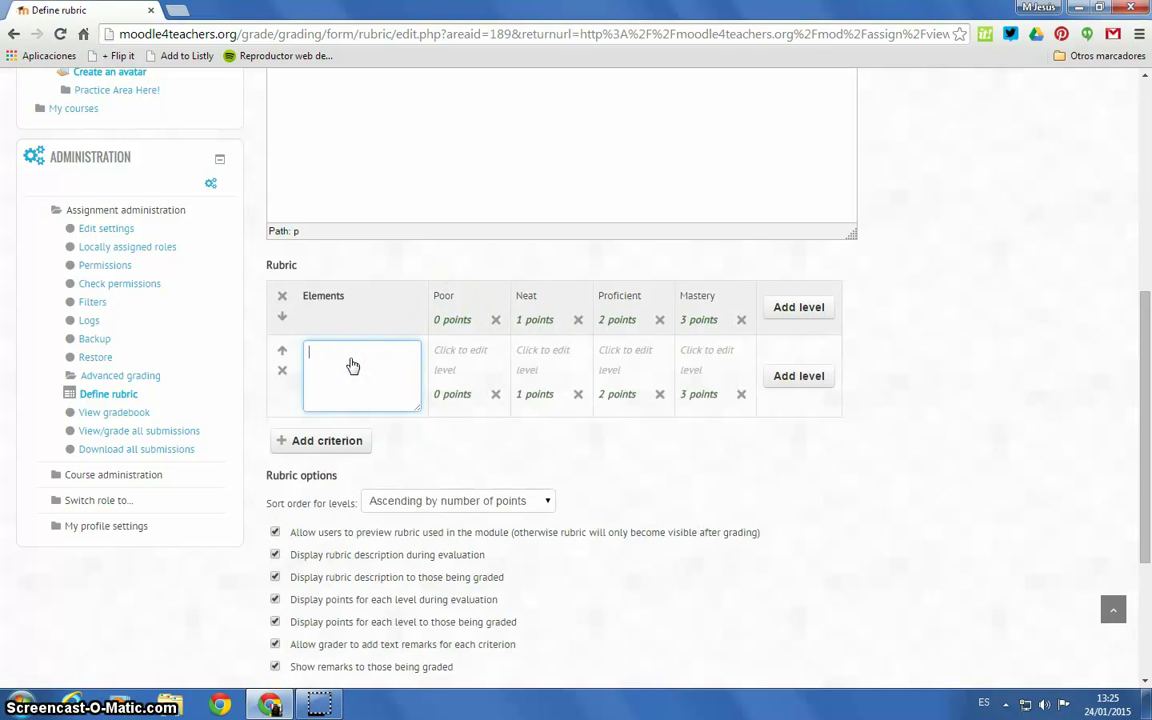
{"action": "type", "text": "V"}
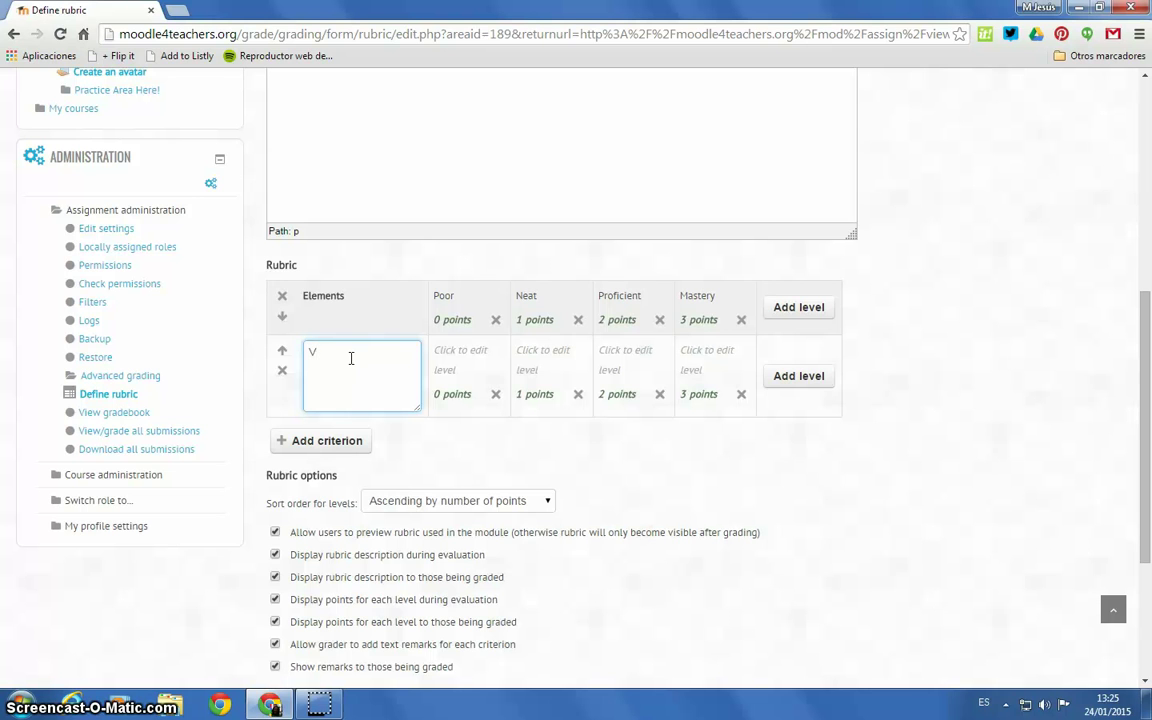
{"action": "type", "text": "iaual"}
{"action": "key", "text": "BackSpace"}
{"action": "key", "text": "BackSpace"}
{"action": "key", "text": "BackSpace"}
{"action": "type", "text": "sual"}
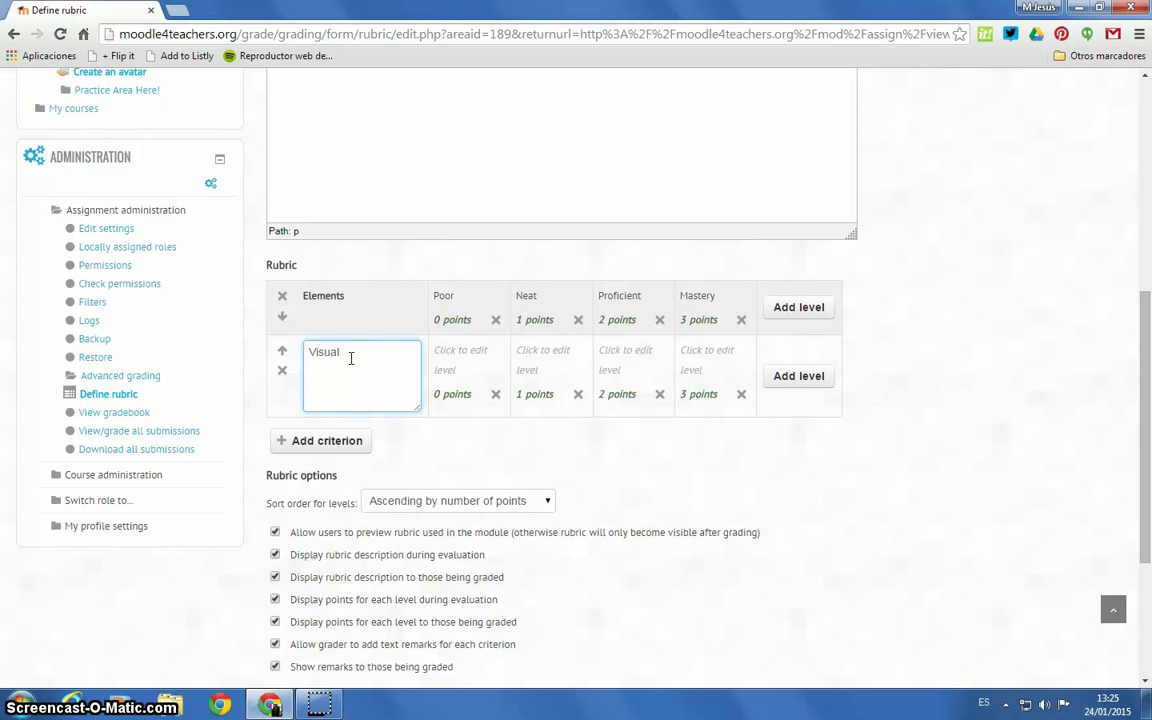
{"action": "left_click", "coordinate": [464, 359]}
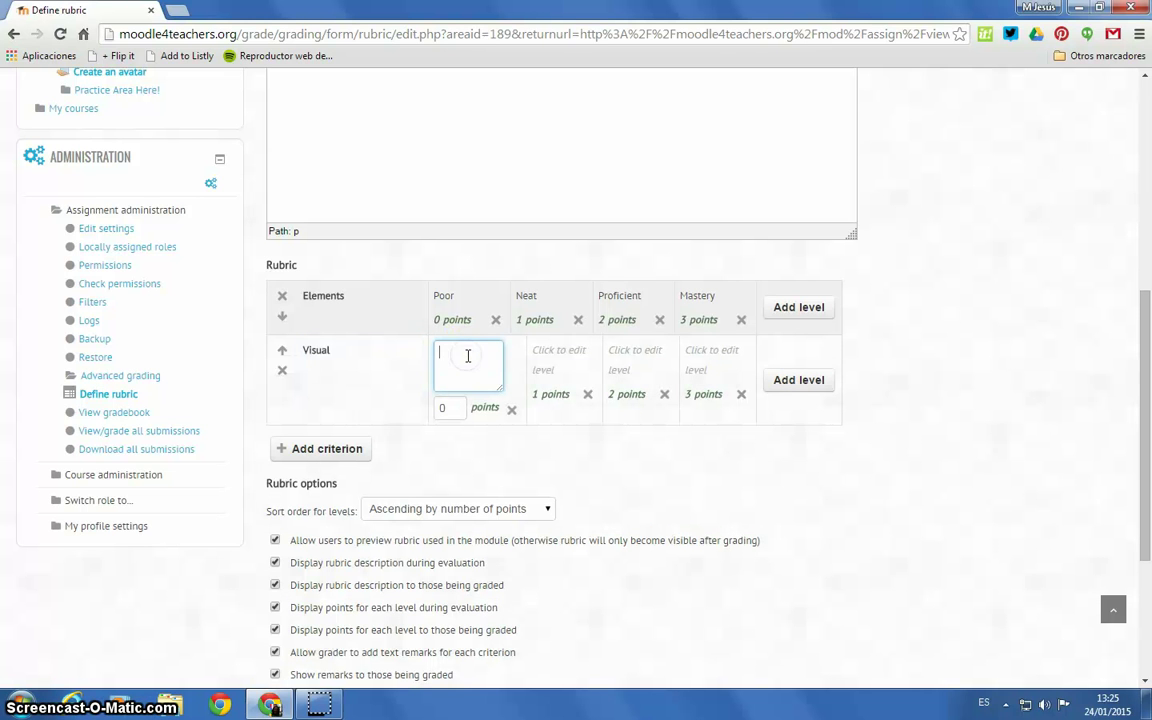
{"action": "type", "text": "Poor"}
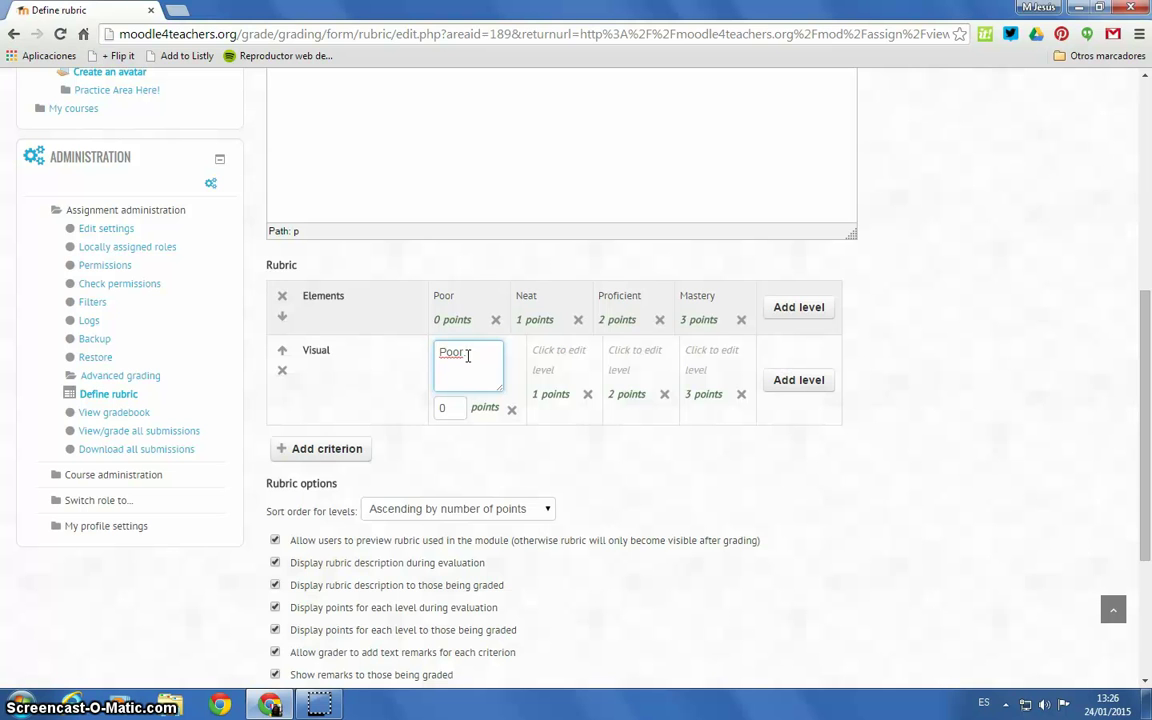
{"action": "type", "text": " It has no vis"}
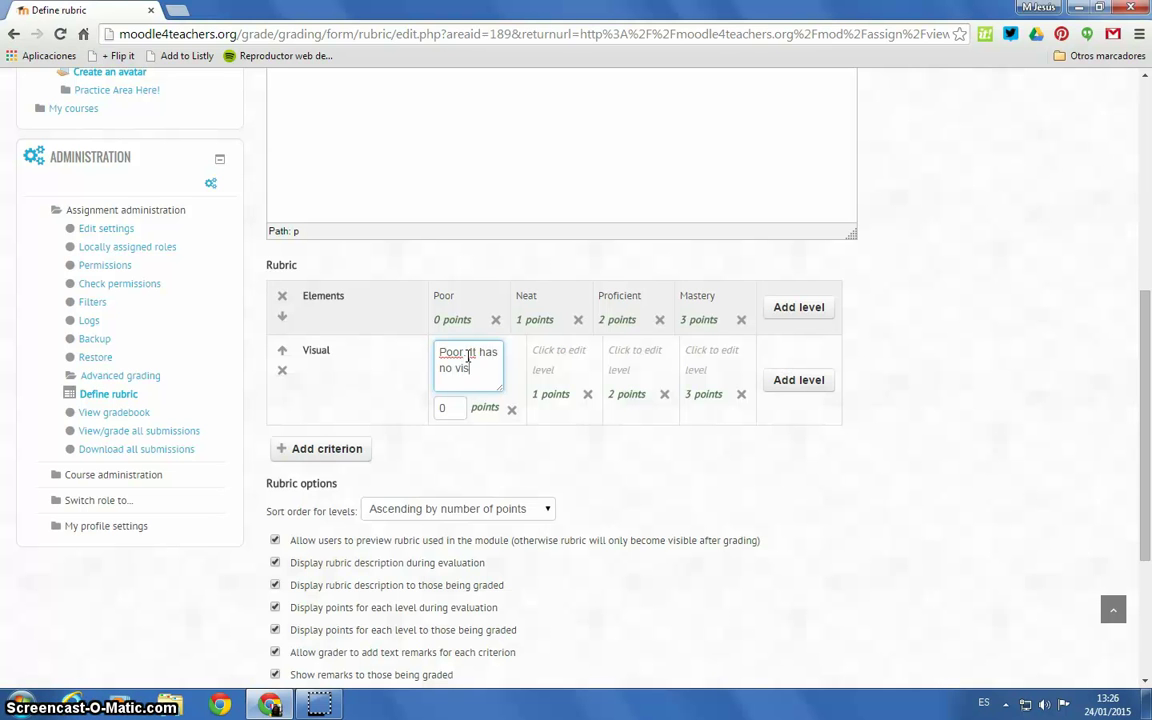
{"action": "type", "text": "ual elements"}
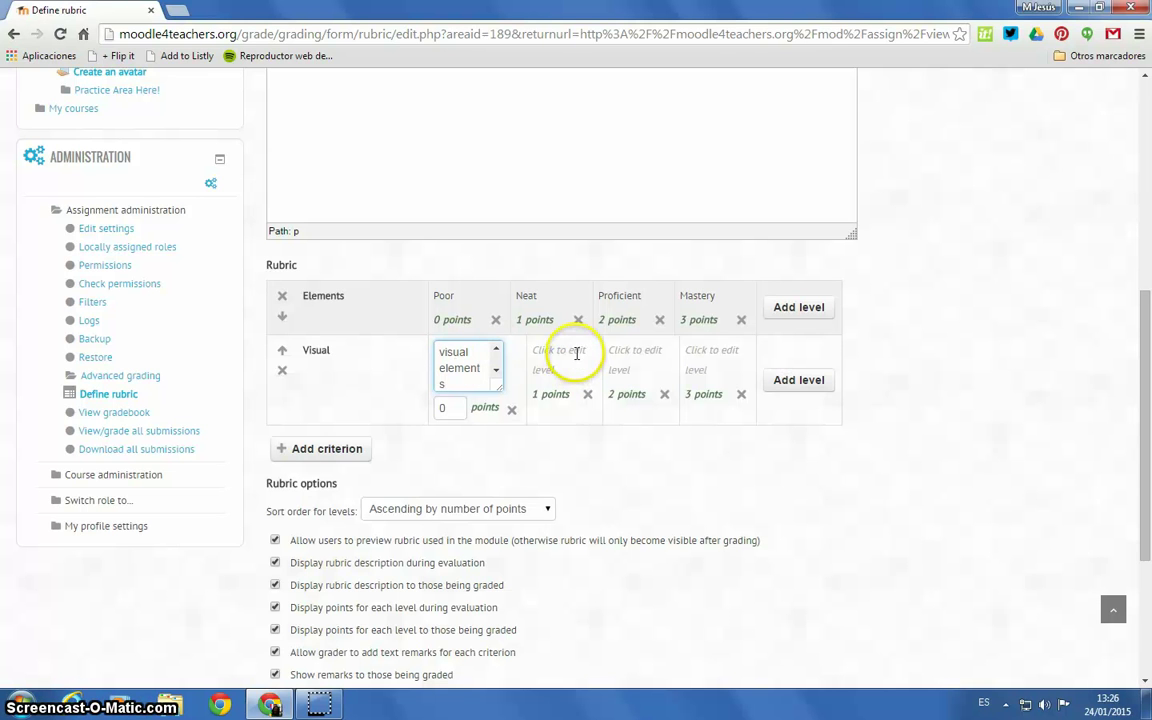
Describe Visual's Neat level as 'It is visual, but not coherent', then add Proficient and Mastery levels
{"action": "left_click", "coordinate": [577, 353]}
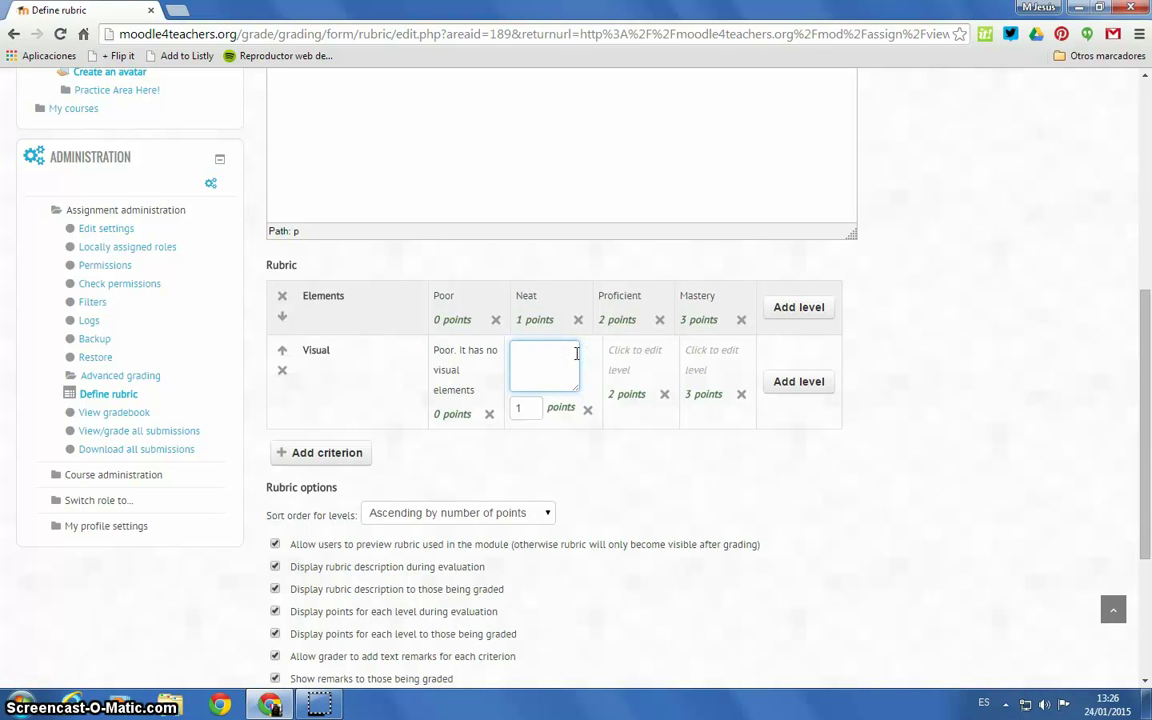
{"action": "type", "text": "Neat. It is visual, but not"}
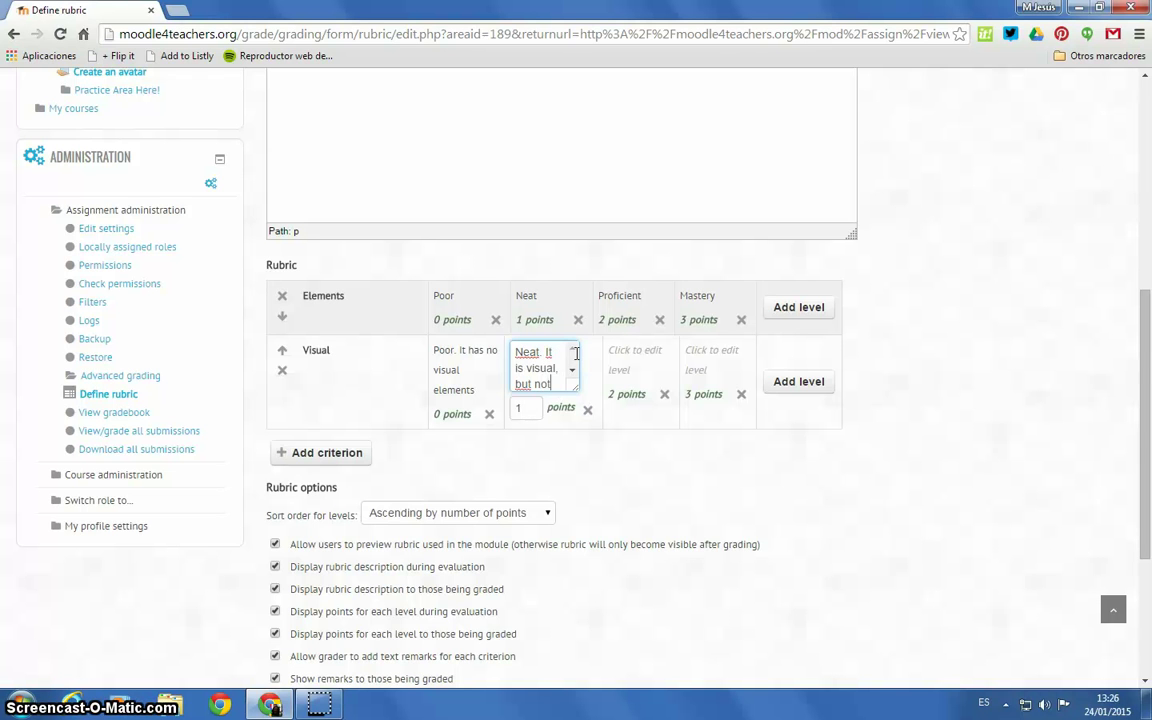
{"action": "type", "text": " cohe"}
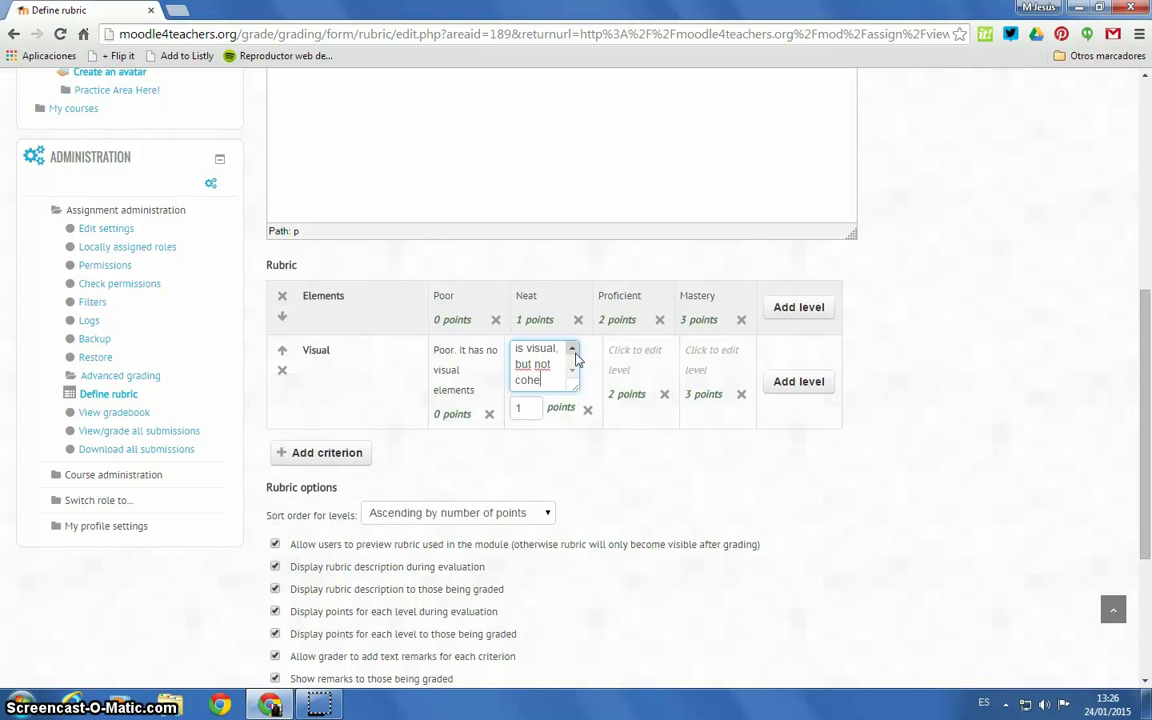
{"action": "type", "text": "rent"}
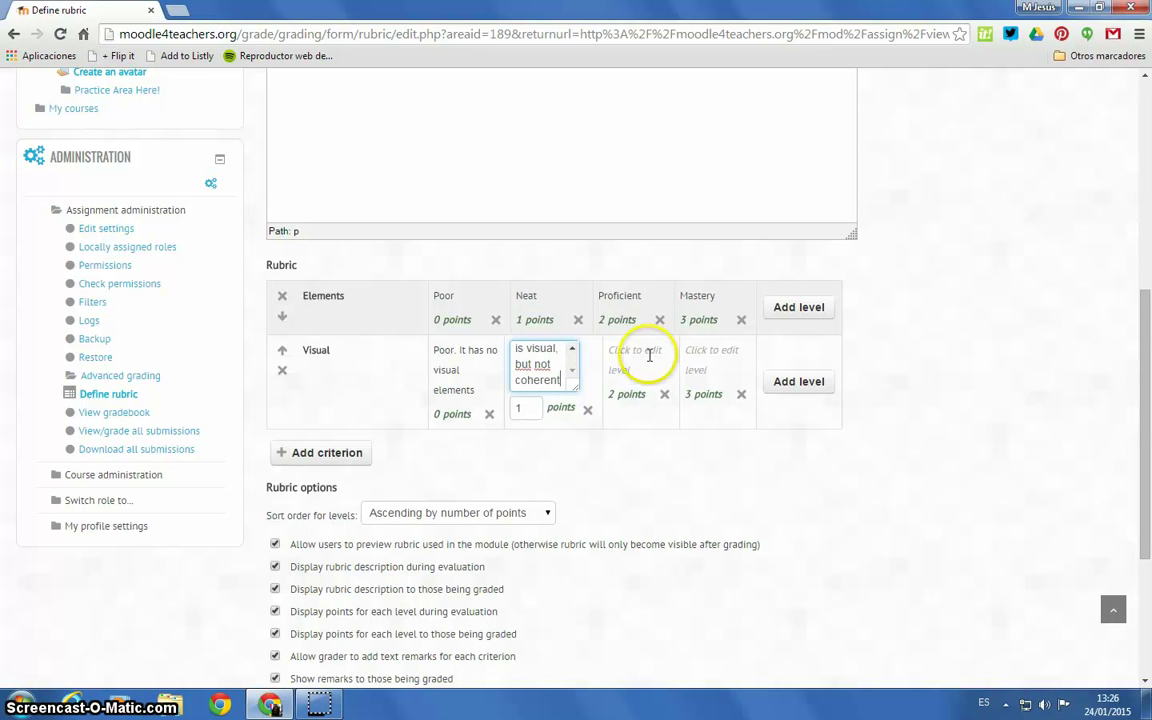
{"action": "left_click", "coordinate": [648, 355]}
{"action": "type", "text": "Prof"}
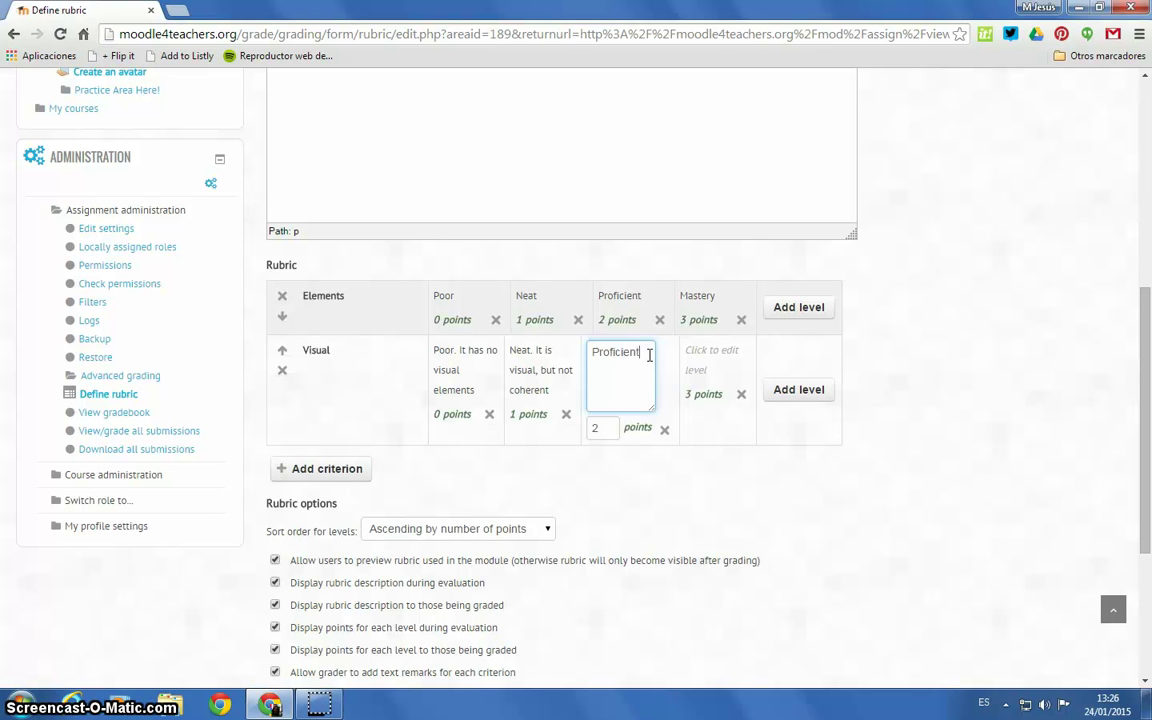
{"action": "type", "text": "icient"}
{"action": "left_click", "coordinate": [714, 366]}
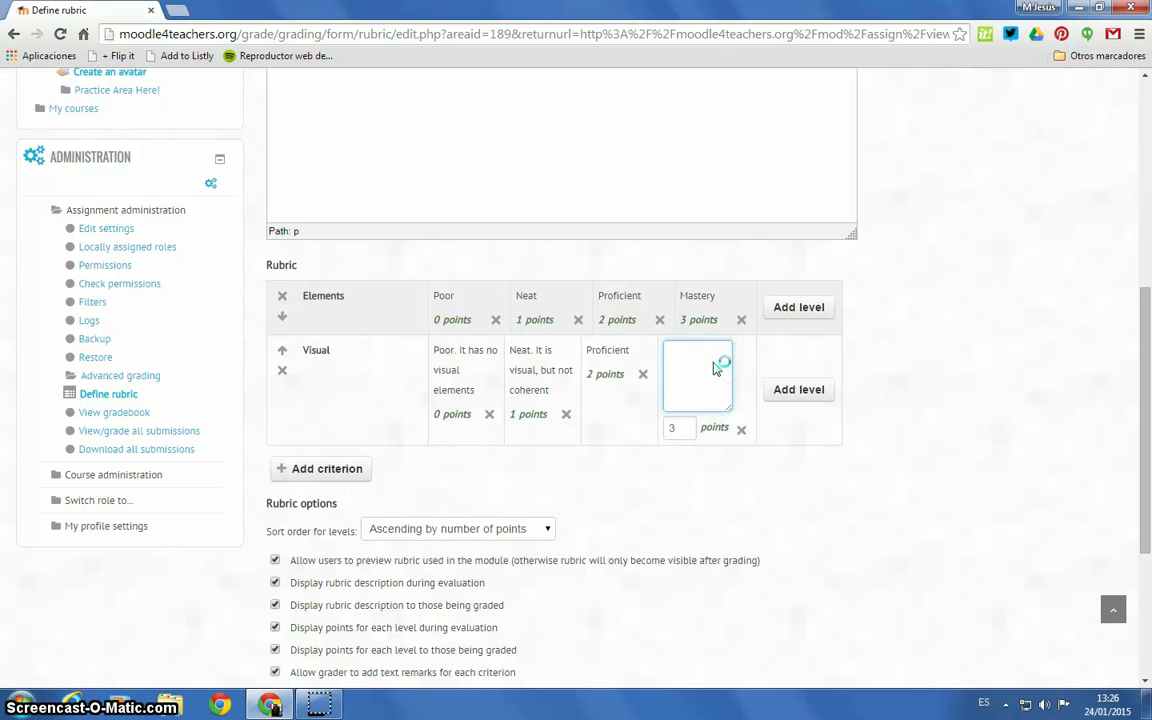
{"action": "type", "text": "Mastery"}
{"action": "left_click", "coordinate": [990, 465]}
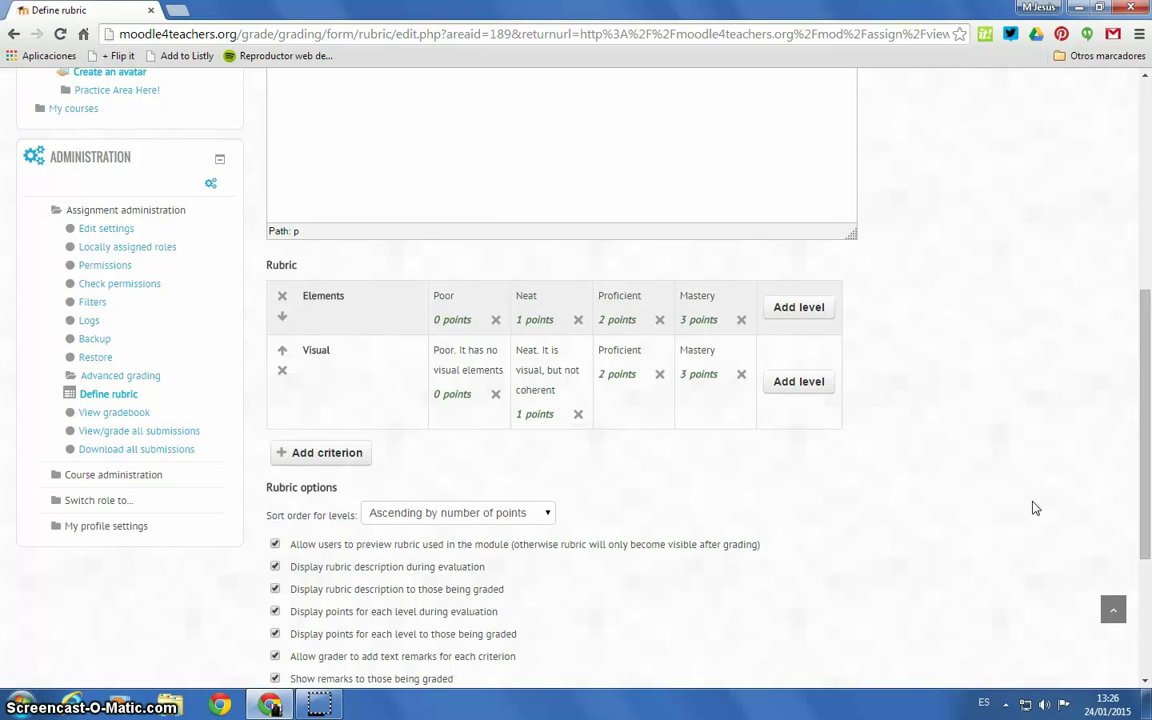
{"action": "scroll", "coordinate": [1035, 508], "scroll_direction": "down", "scroll_amount": 2}
Save the avatar rubric and mark it ready for grading
{"action": "scroll", "coordinate": [1035, 508], "scroll_direction": "down", "scroll_amount": 1}
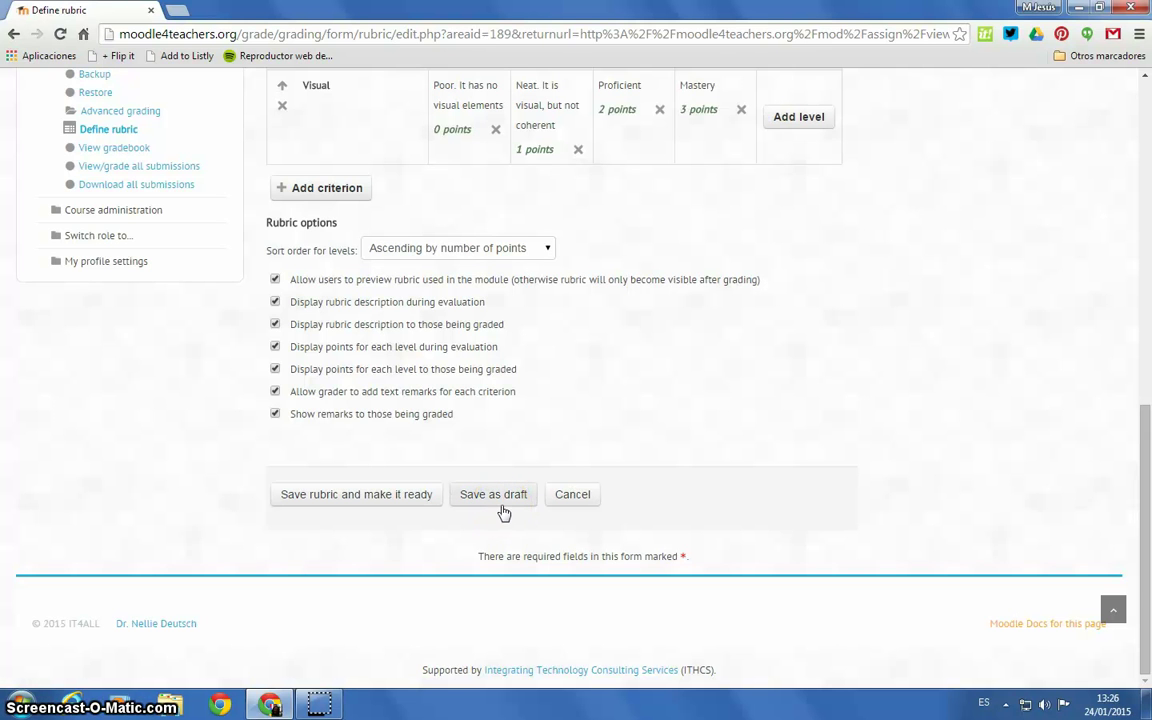
{"action": "left_click", "coordinate": [400, 508]}
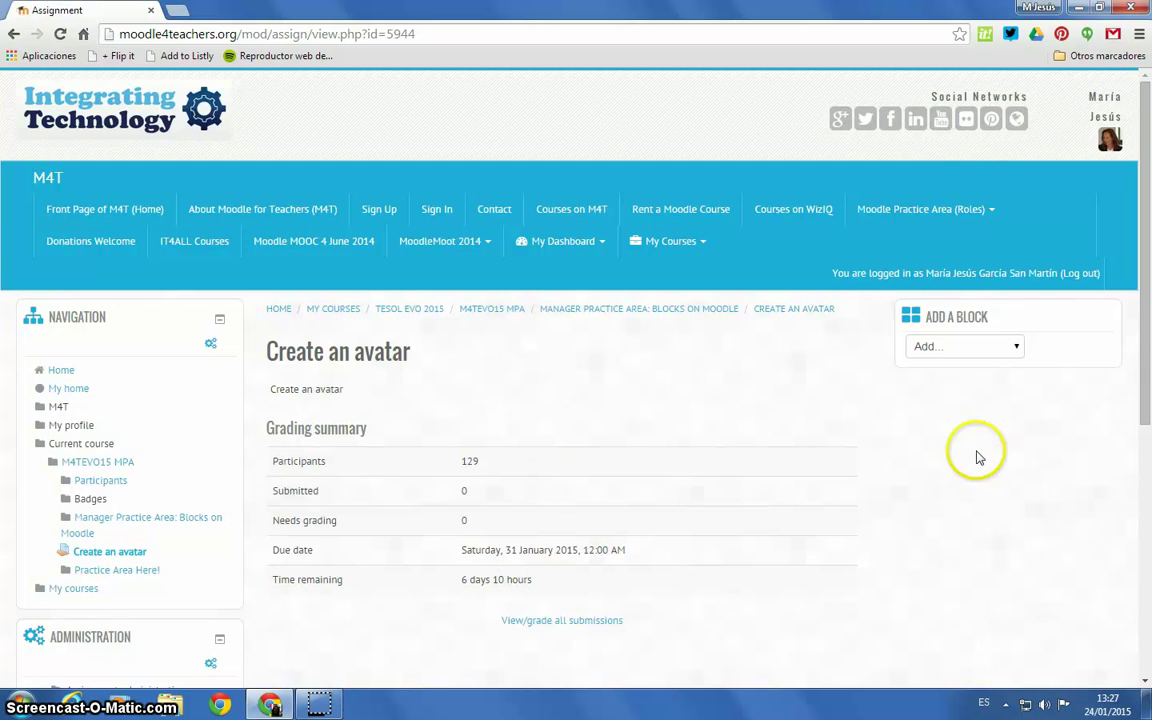
Switch role to Student and scroll down to the 'Create an avatar' rubric grading criteria
{"action": "scroll", "coordinate": [985, 461], "scroll_direction": "down", "scroll_amount": 3}
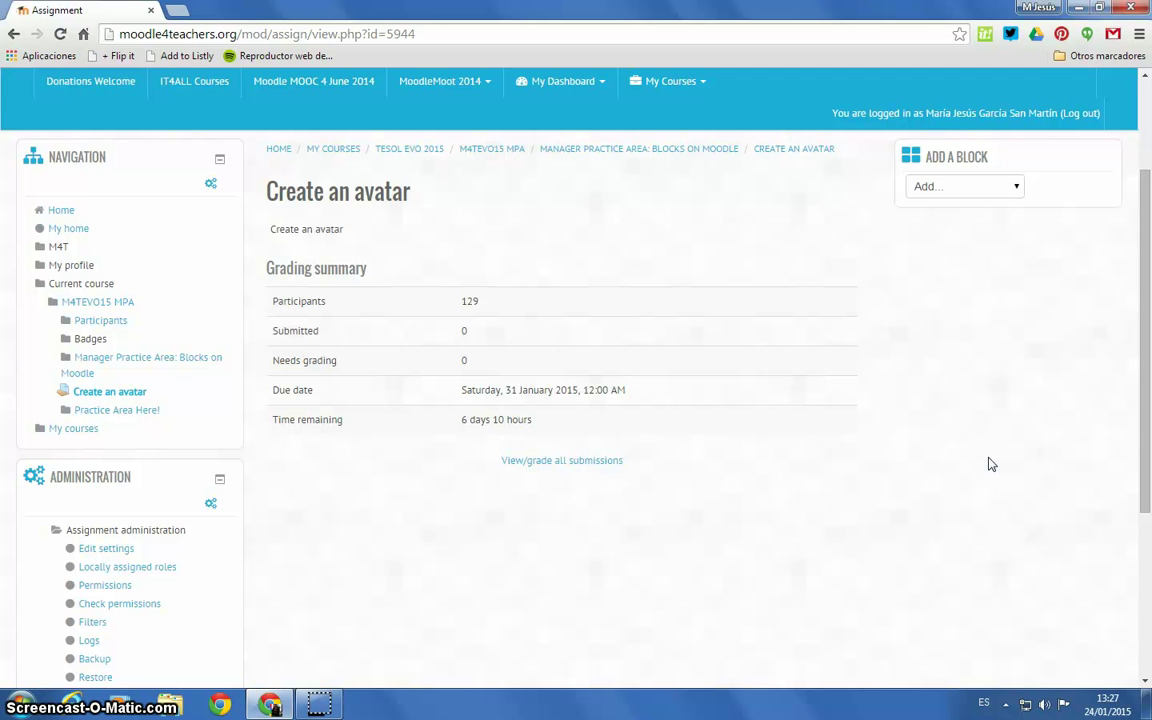
{"action": "scroll", "coordinate": [795, 314], "scroll_direction": "up", "scroll_amount": 3}
{"action": "scroll", "coordinate": [795, 317], "scroll_direction": "down", "scroll_amount": 8}
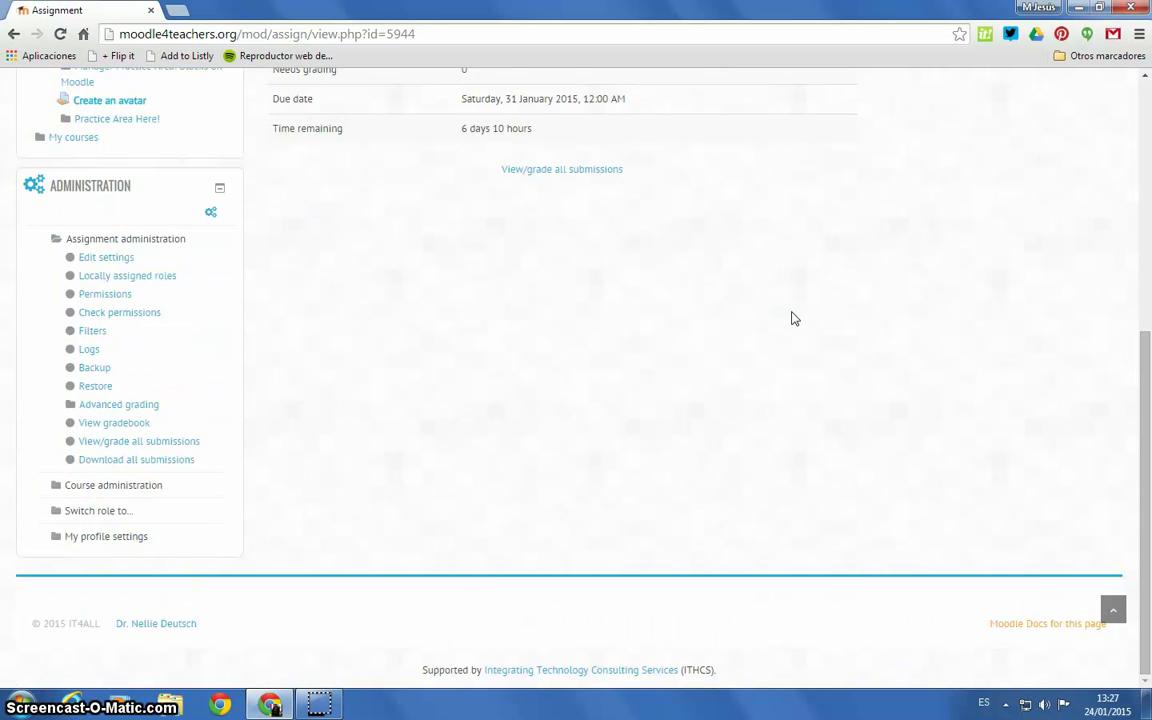
{"action": "left_click", "coordinate": [78, 511]}
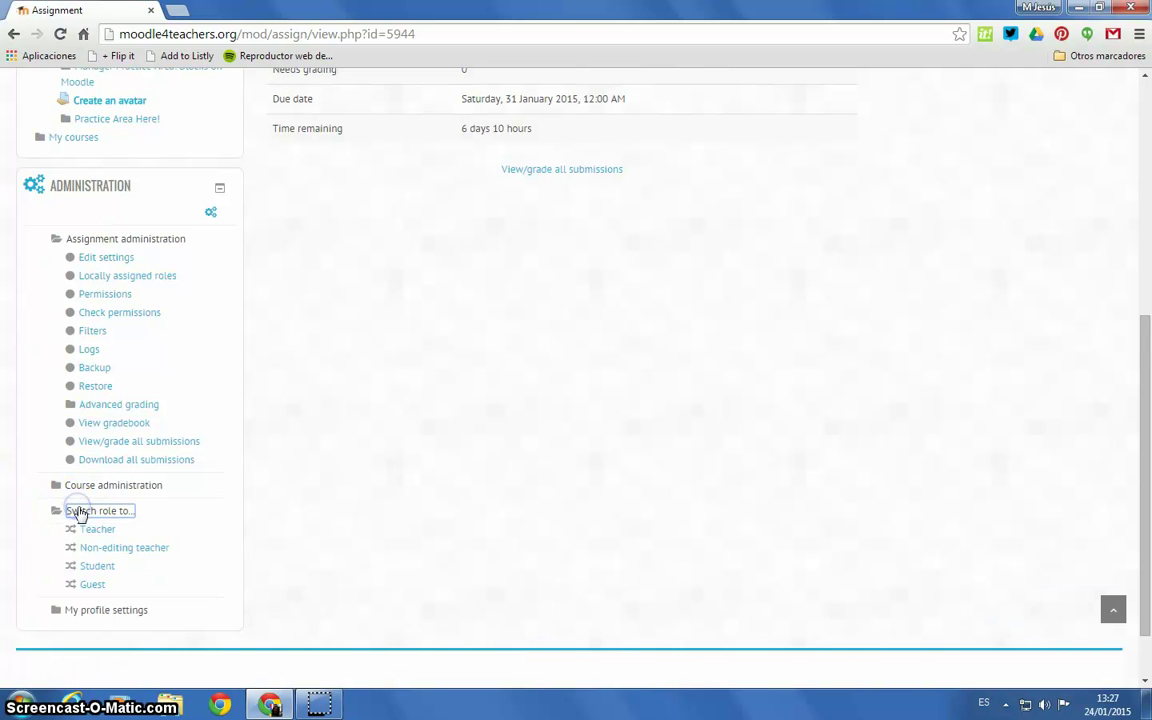
{"action": "left_click", "coordinate": [92, 567]}
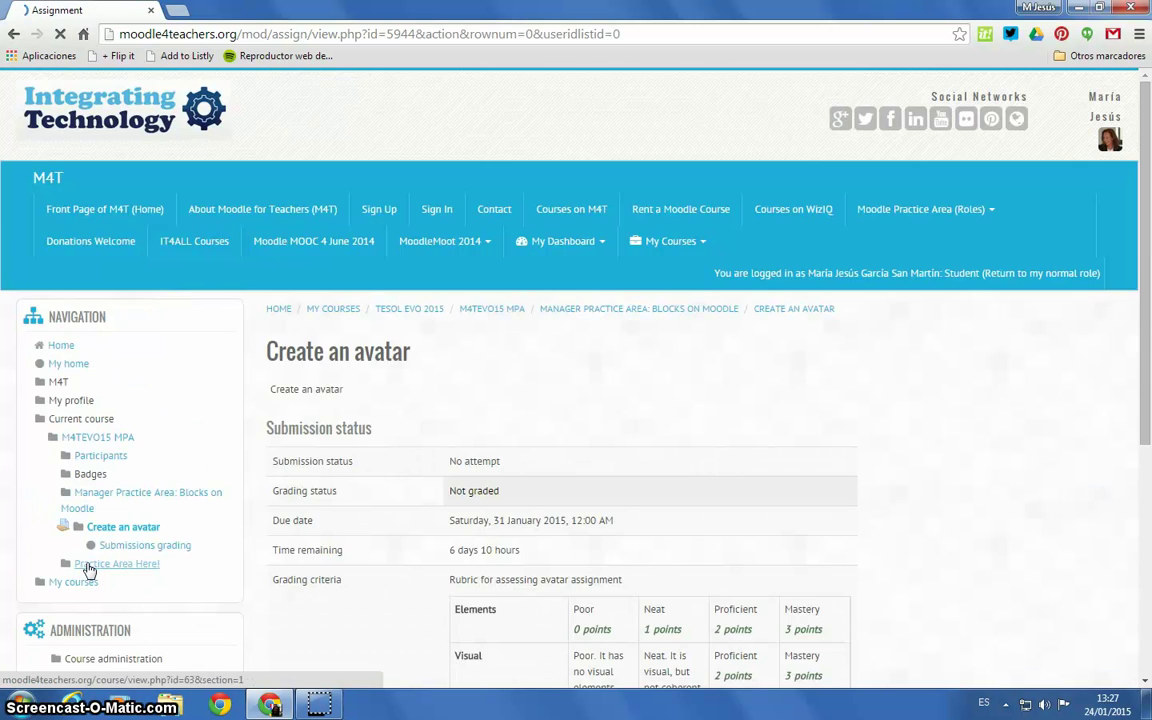
{"action": "left_click", "coordinate": [99, 552]}
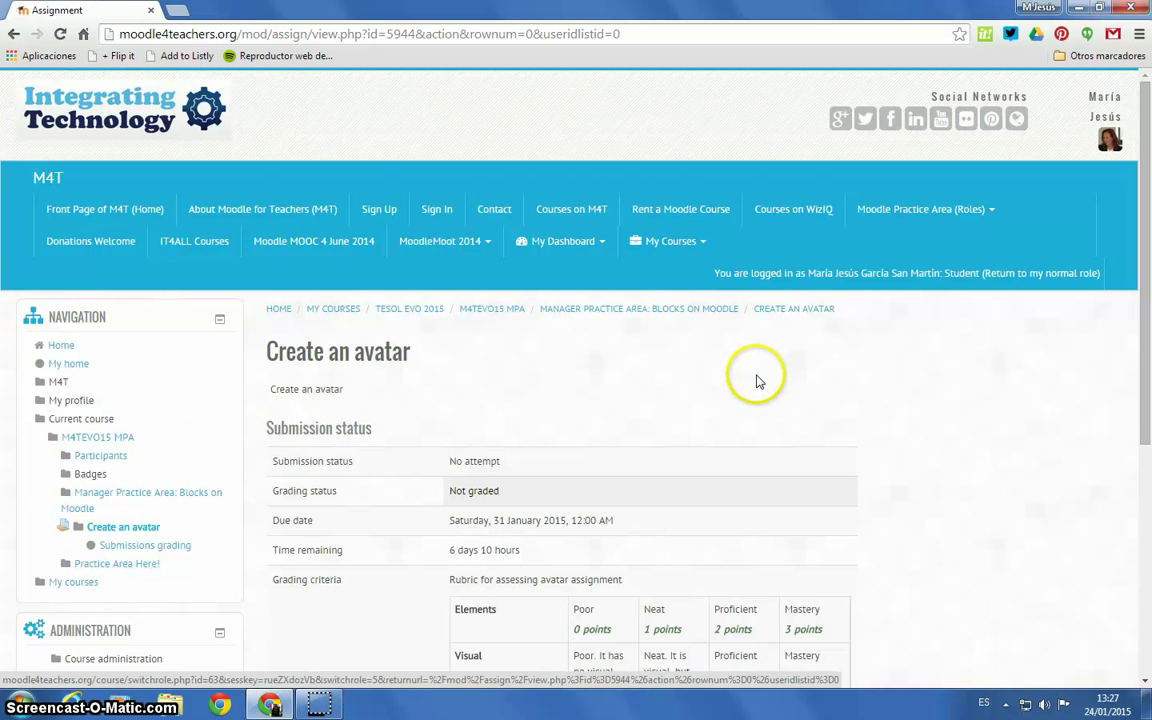
{"action": "scroll", "coordinate": [1003, 458], "scroll_direction": "down", "scroll_amount": 3}
{"action": "scroll", "coordinate": [1006, 461], "scroll_direction": "down", "scroll_amount": 1}
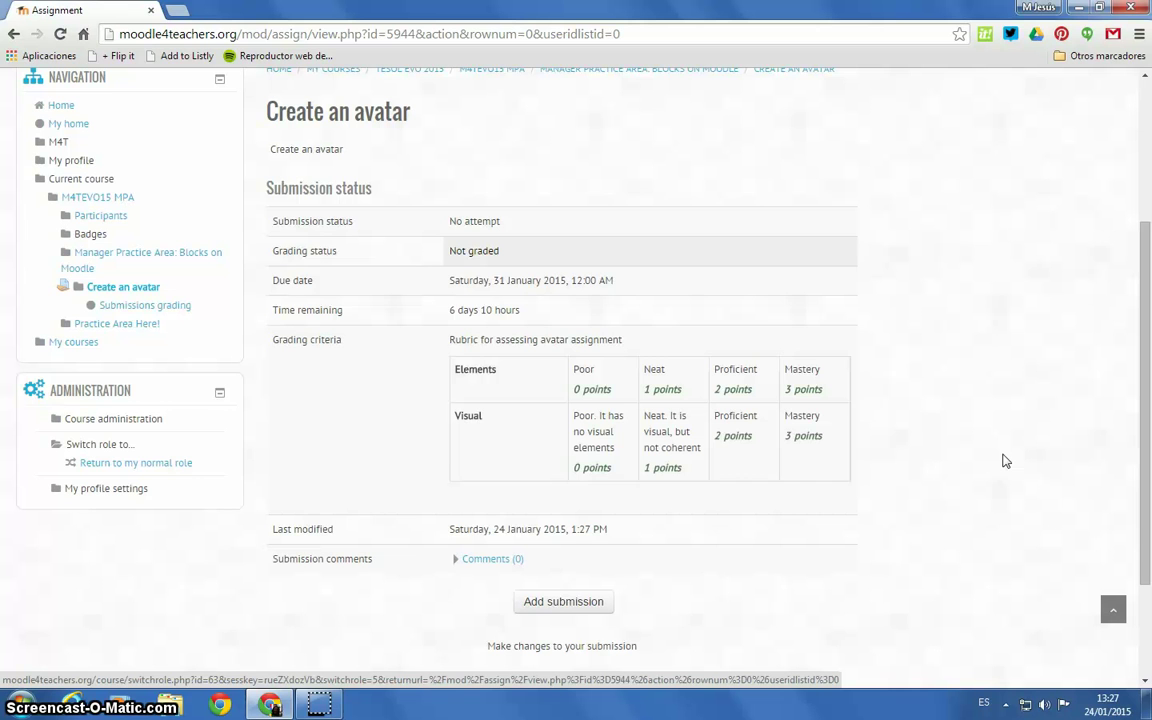